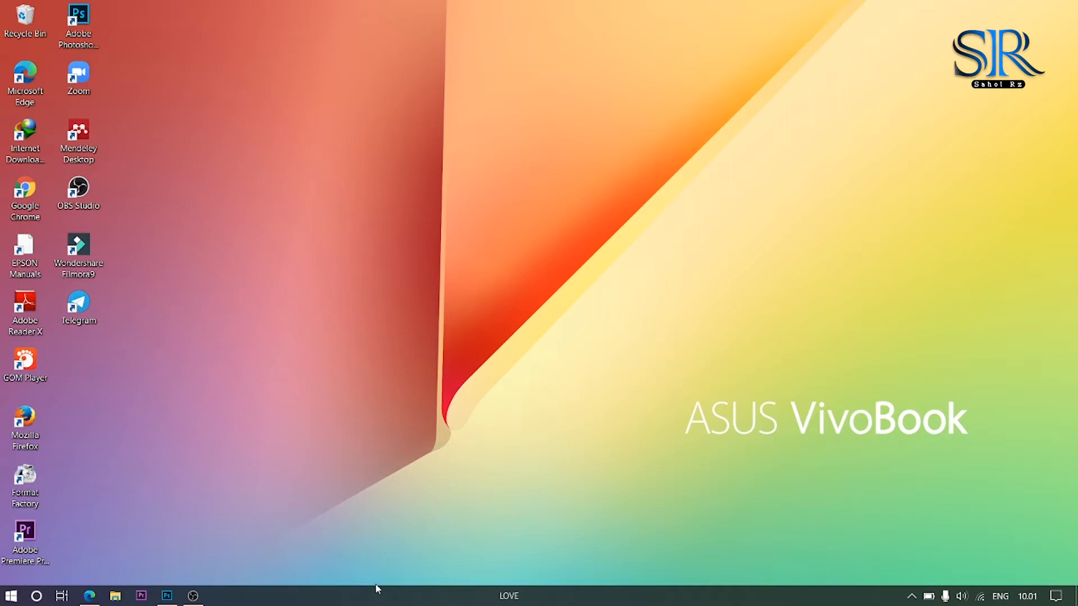
- Launch Adobe Photoshop and create an A4 document, 210 x 297 mm, 300 pixels/centimeter, RGB Color, with a white background
left_click(169, 597)
double_click(78, 22)
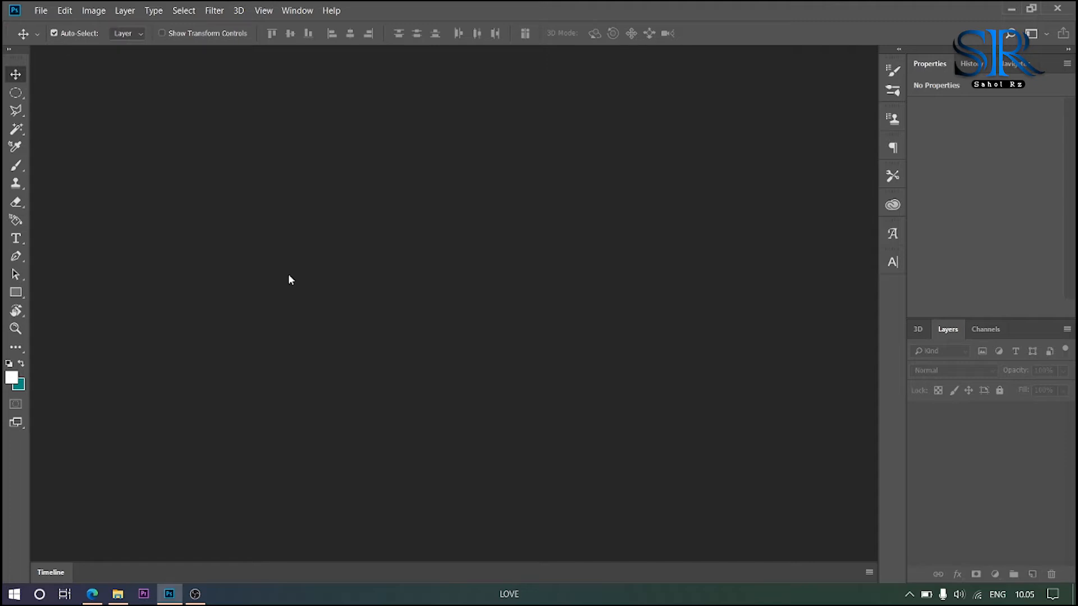
left_click(42, 10)
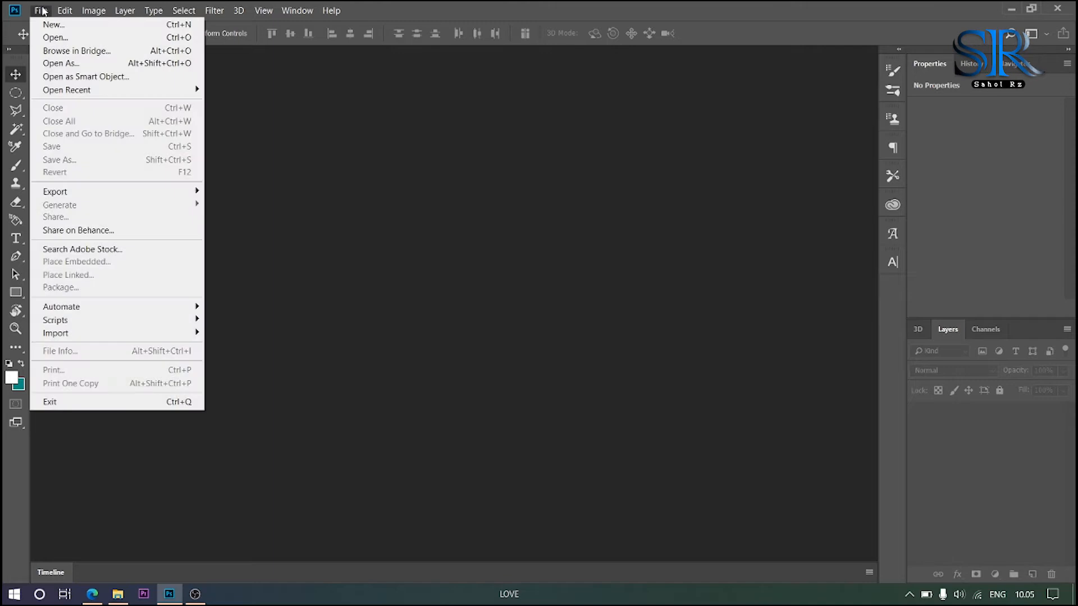
left_click(45, 24)
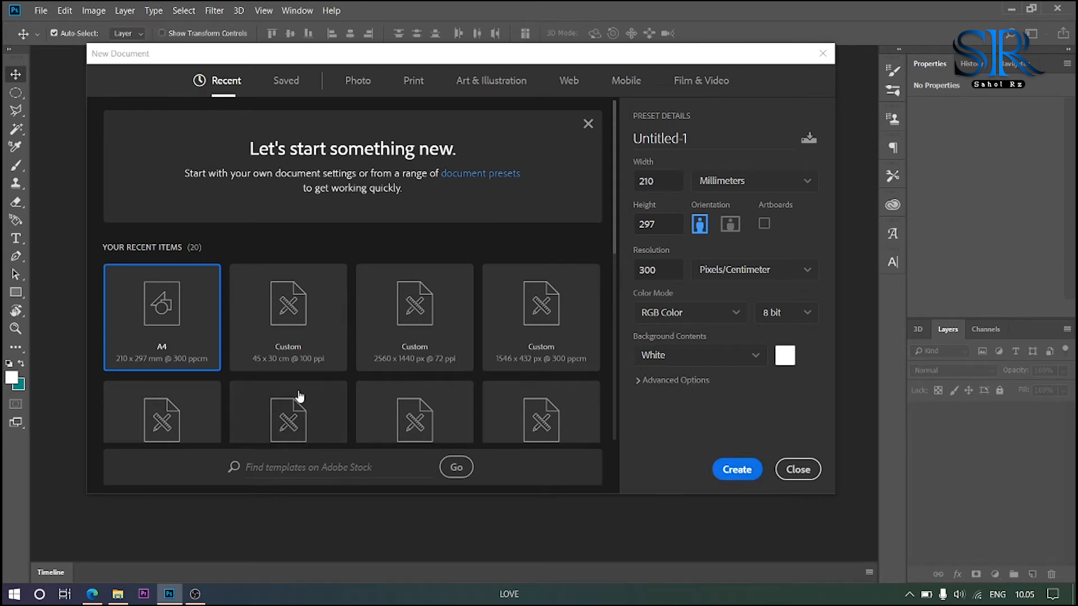
left_click(737, 470)
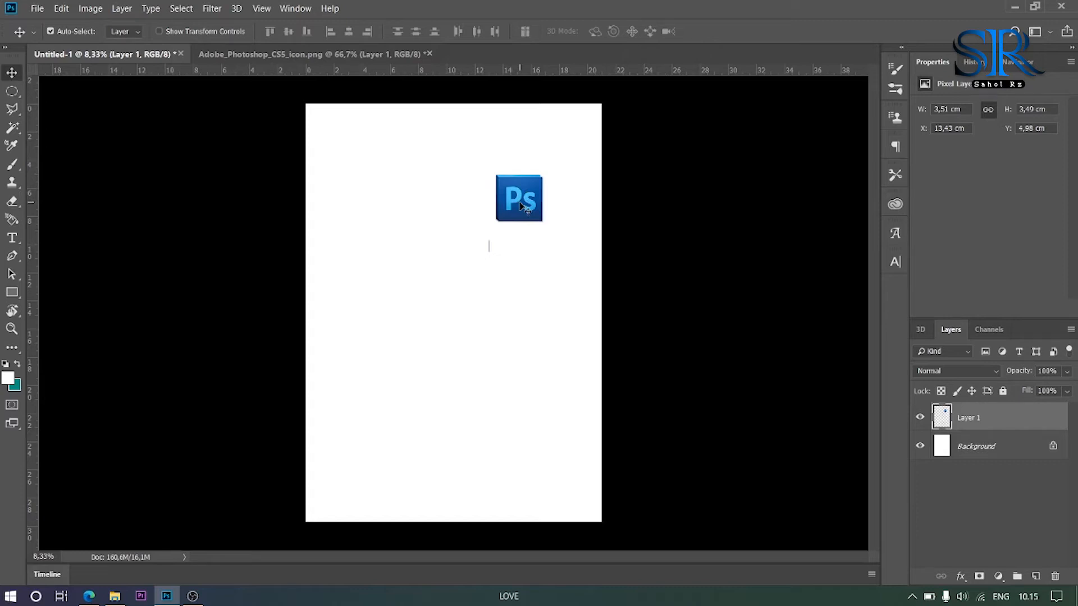
- Move the Ps logo to the upper middle of the page, at about X 7.95 cm and Y 2.78 cm
left_click_drag(523, 207, 443, 172)
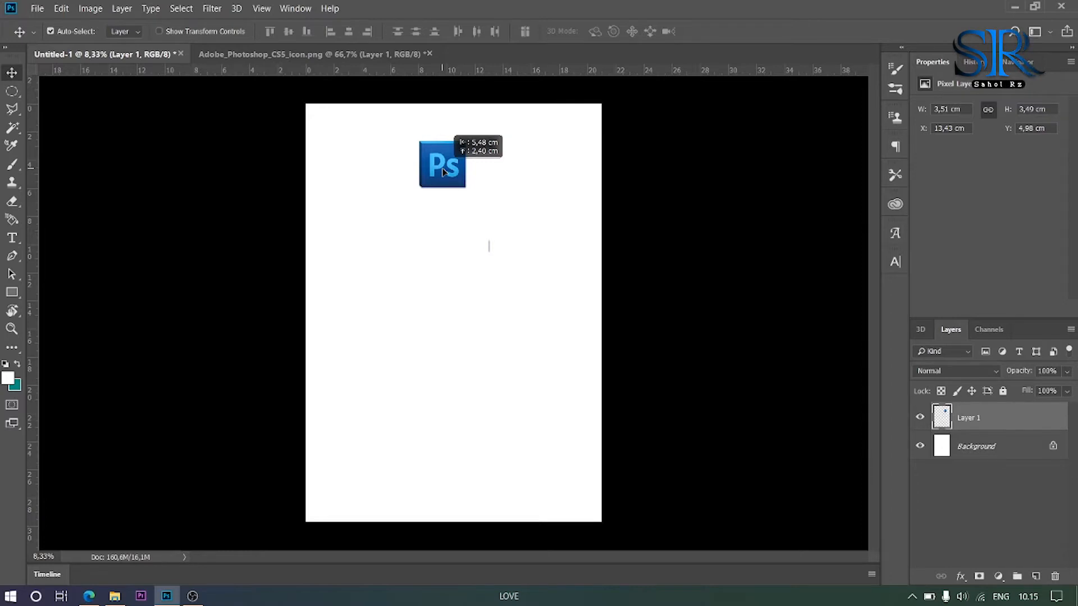
left_click_drag(443, 172, 443, 174)
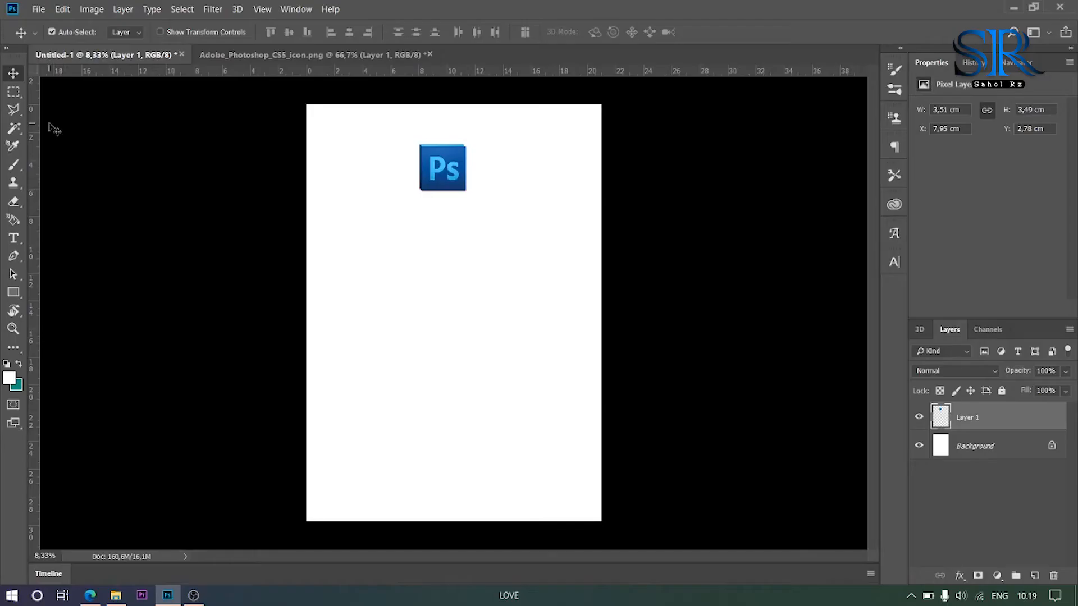
- Draw a rectangular selection around the Ps logo with the Rectangular Marquee tool
left_click(9, 95)
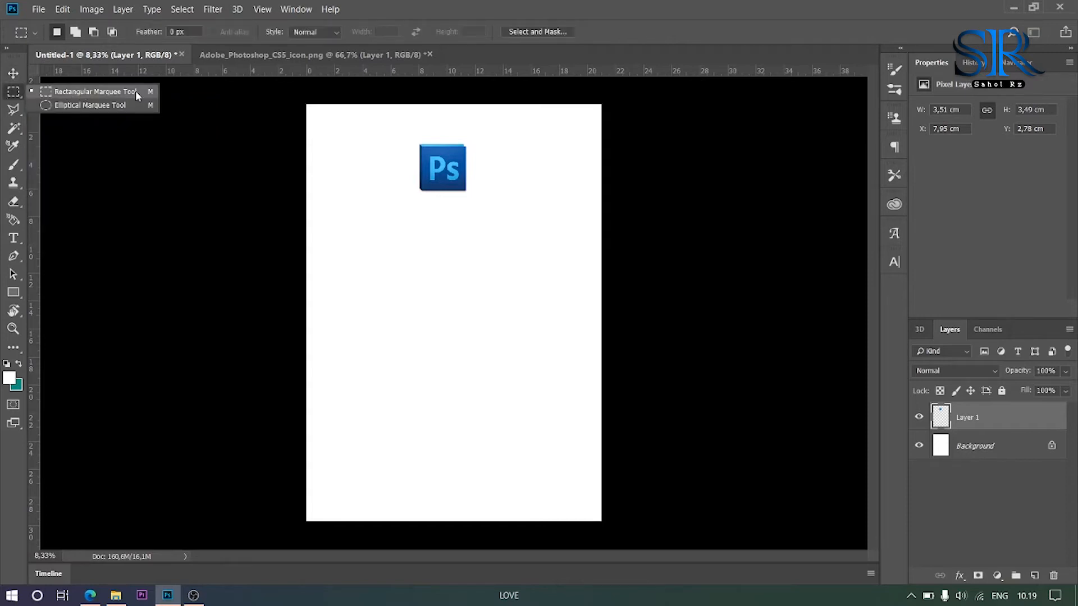
left_click(68, 97)
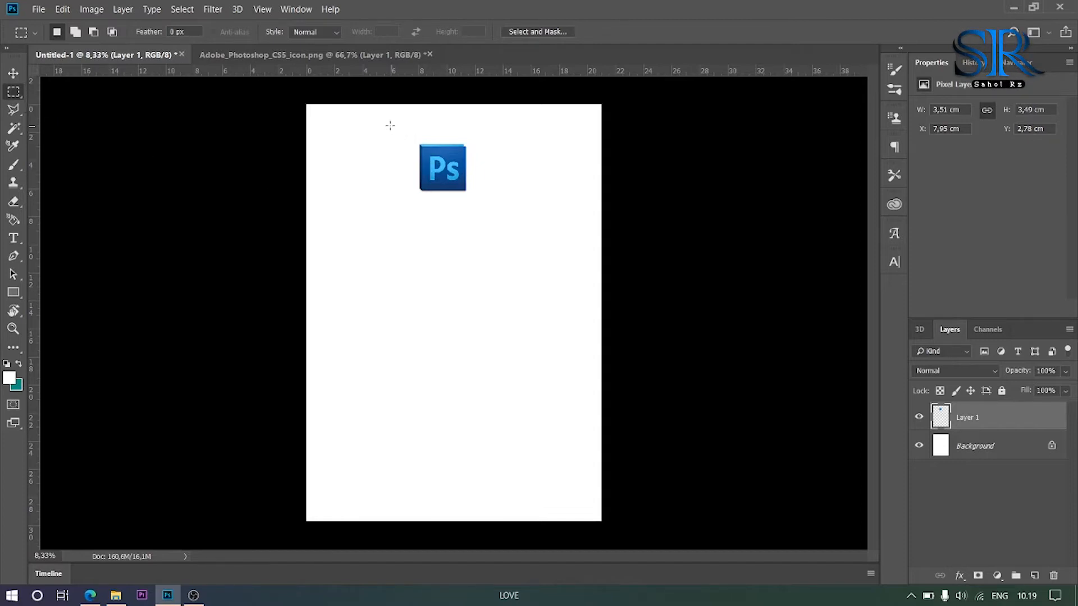
left_click_drag(375, 124, 489, 229)
- Draw an elliptical selection around the Ps logo with the Elliptical Marquee tool
right_click(13, 94)
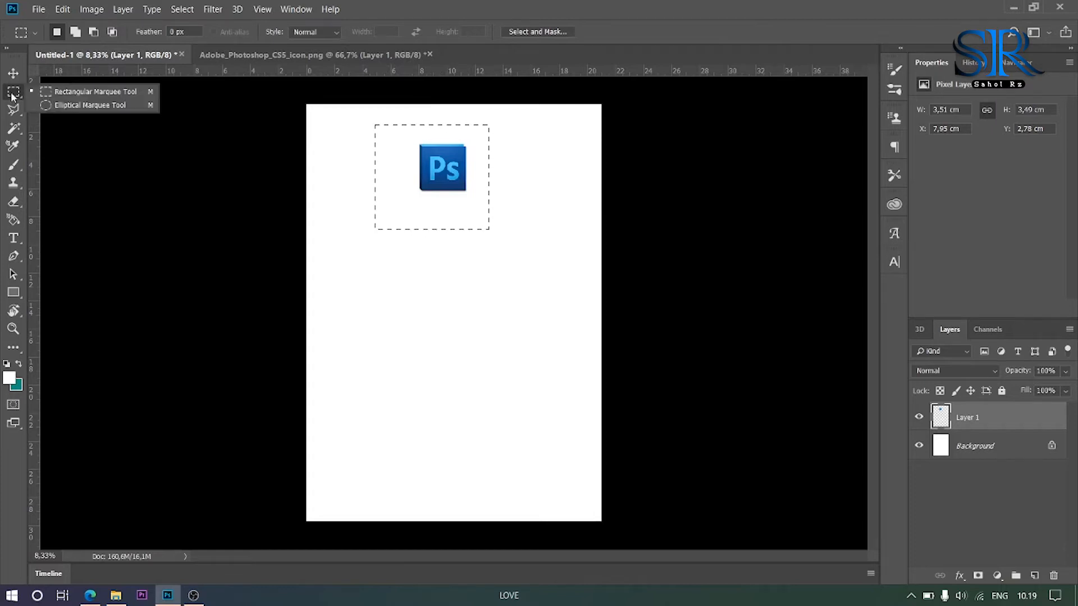
left_click(56, 107)
left_click_drag(356, 112, 497, 252)
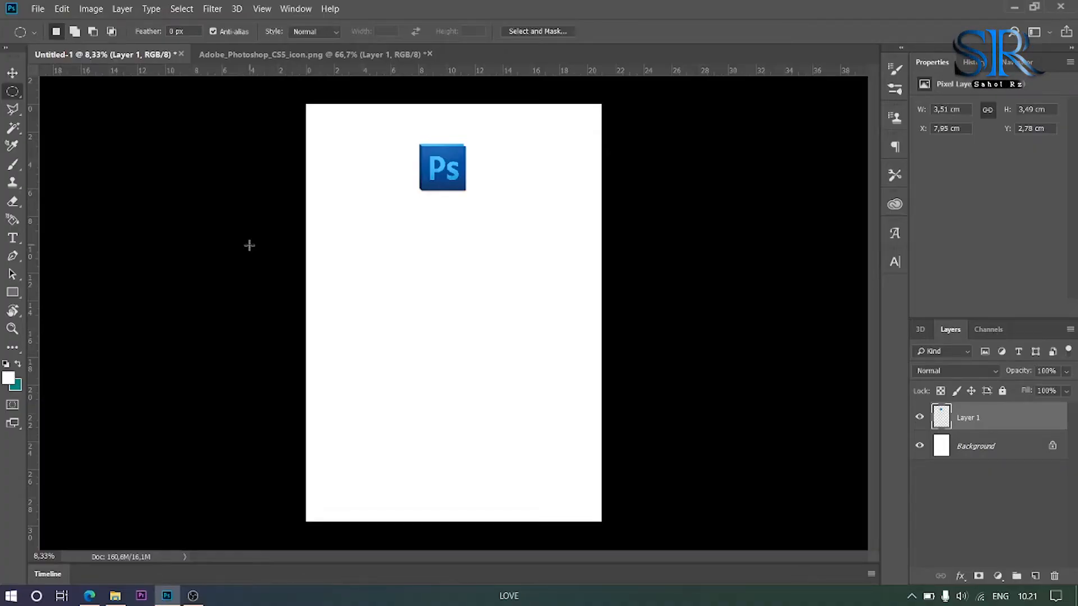
- Outline the Ps logo corner by corner with the Polygonal Lasso tool, closing the selection and deselecting it
left_click(12, 110)
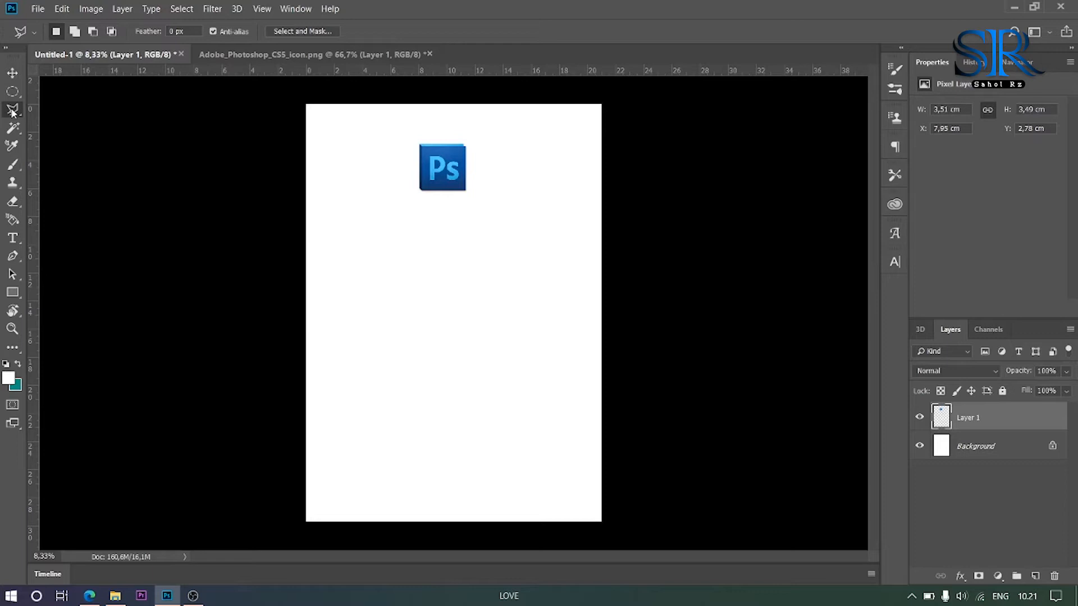
right_click(12, 110)
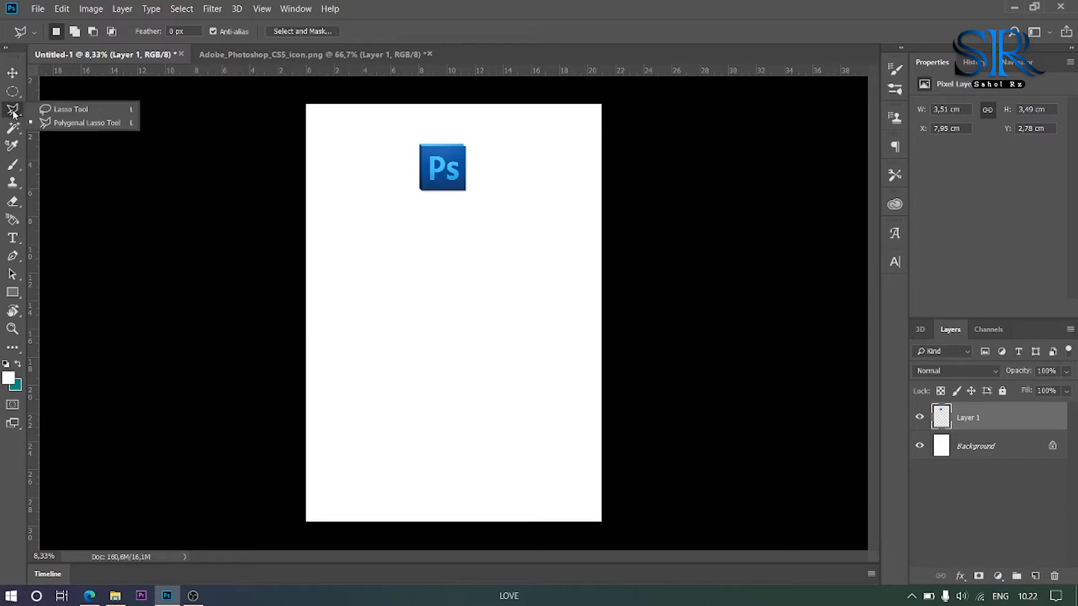
left_click(56, 122)
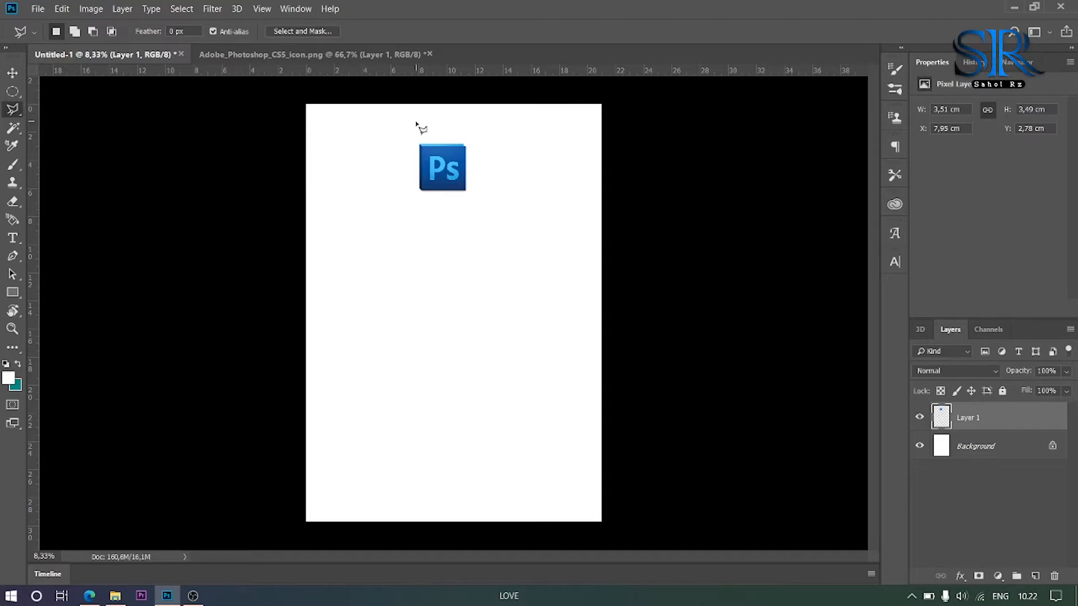
left_click(466, 147)
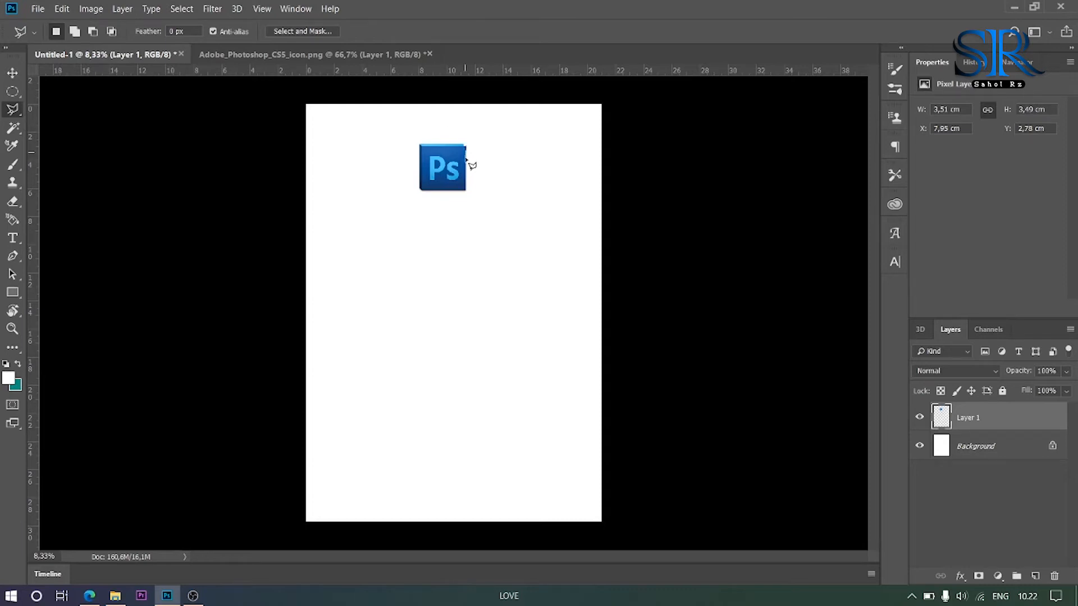
left_click(467, 192)
left_click(420, 192)
left_click(420, 143)
left_click(466, 145)
key("ctrl+d")
- Trace a freehand selection around the Ps logo with the Lasso tool
left_click(14, 112)
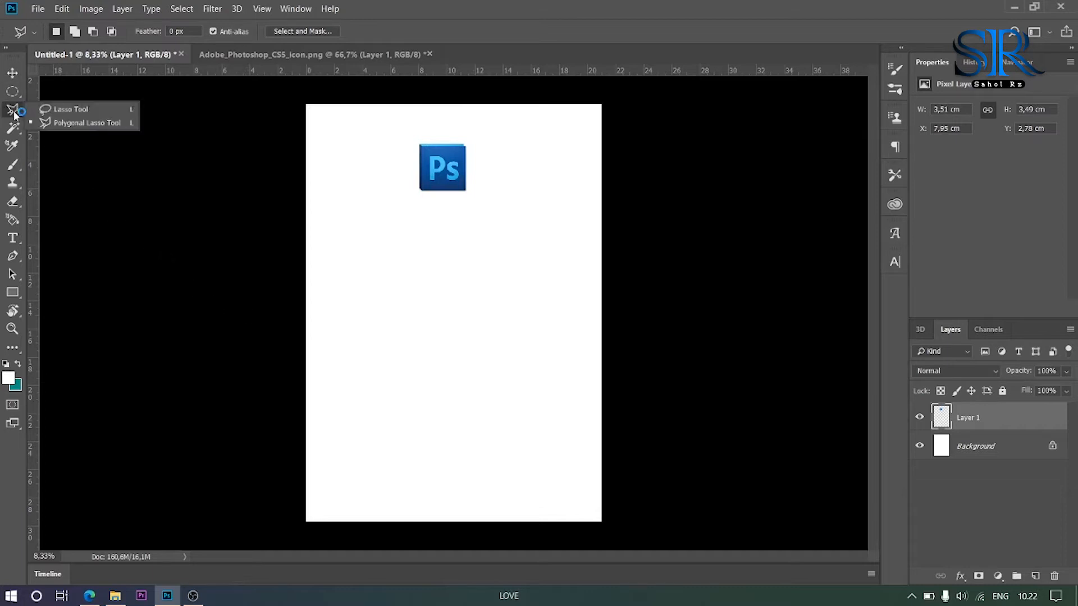
left_click(64, 109)
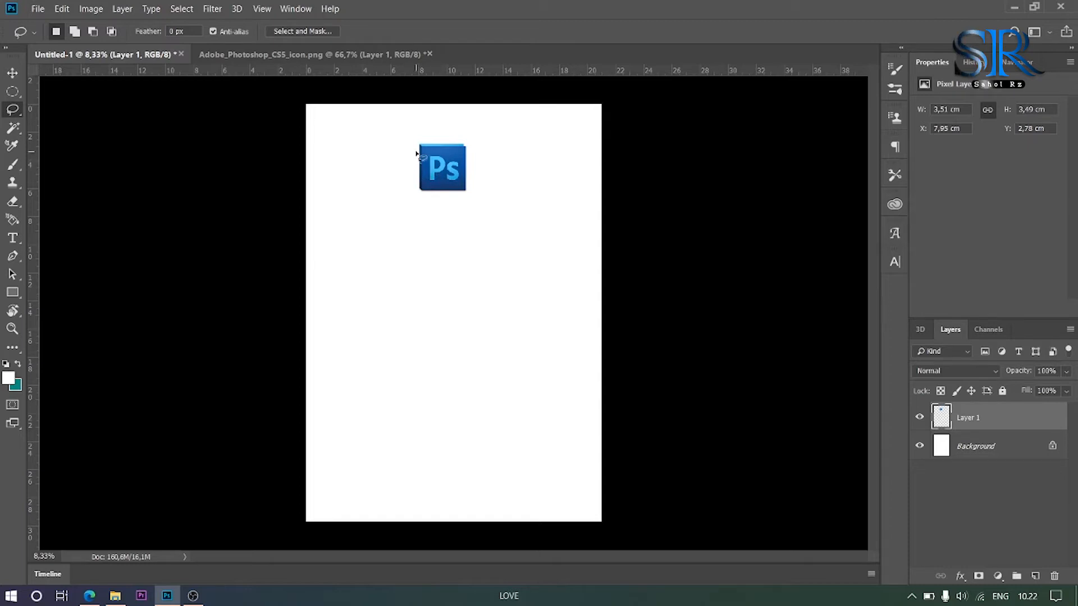
mouse_move(417, 148)
left_mouse_down()
mouse_move(421, 193)
mouse_move(460, 207)
mouse_move(480, 181)
mouse_move(481, 149)
mouse_move(443, 129)
mouse_move(416, 132)
mouse_move(407, 153)
left_mouse_up()
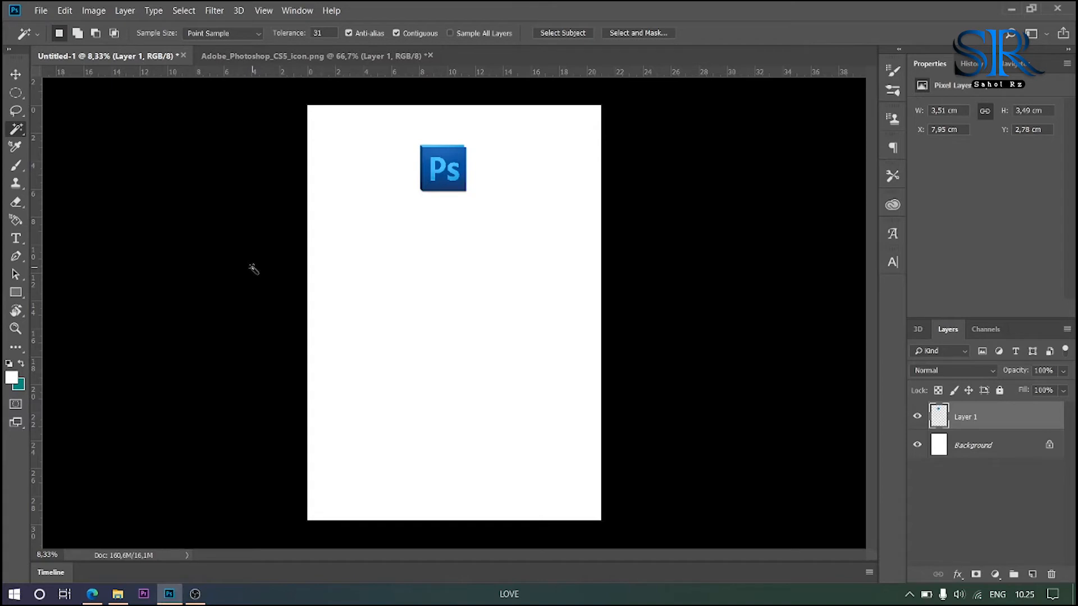
- Select the Ps logo with the Quick Selection tool
right_click(17, 131)
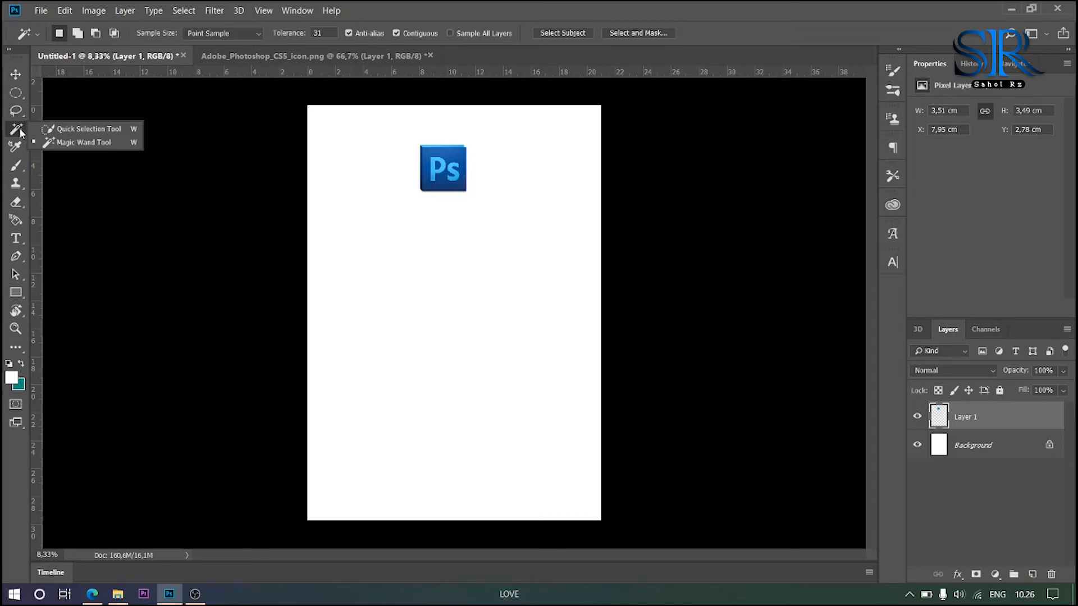
left_click(55, 128)
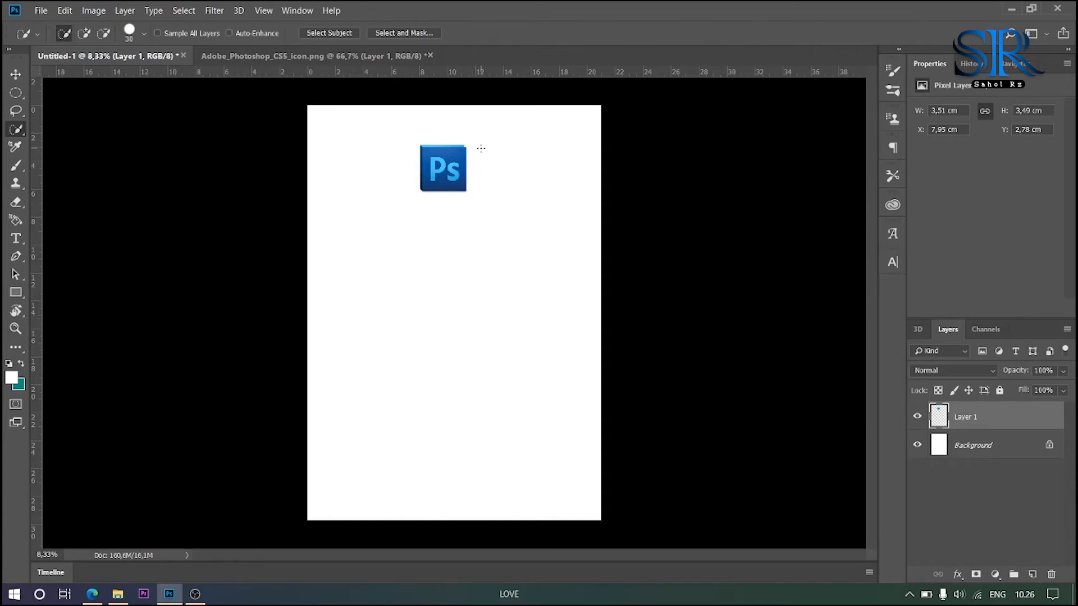
key("ctrl+a")
left_click(508, 258)
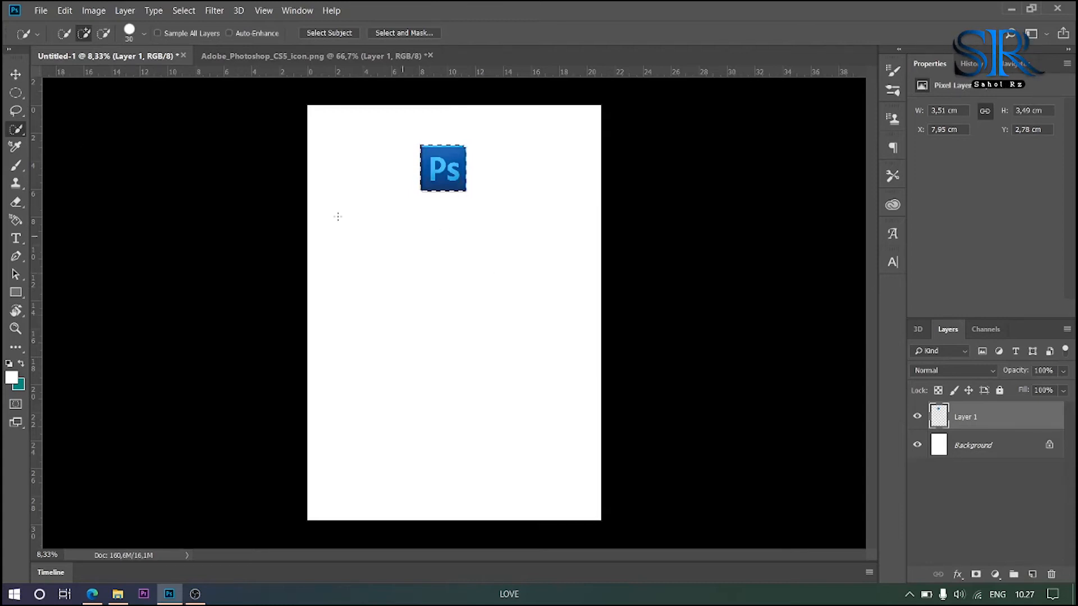
- Clear the existing selection and select an area inside the Ps logo by color with the Magic Wand tool
left_click(16, 111)
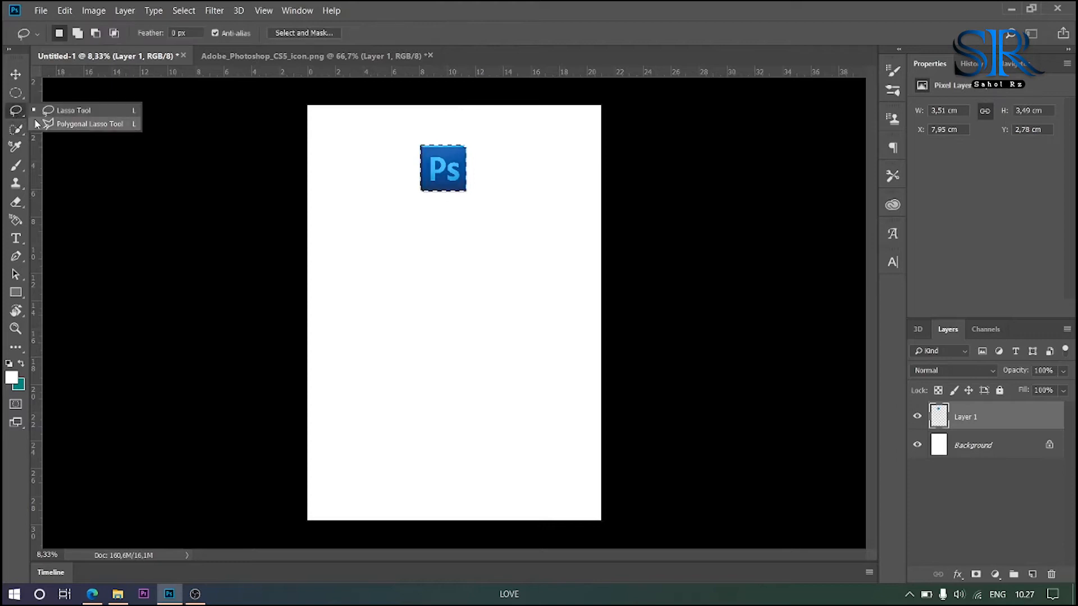
left_click(66, 124)
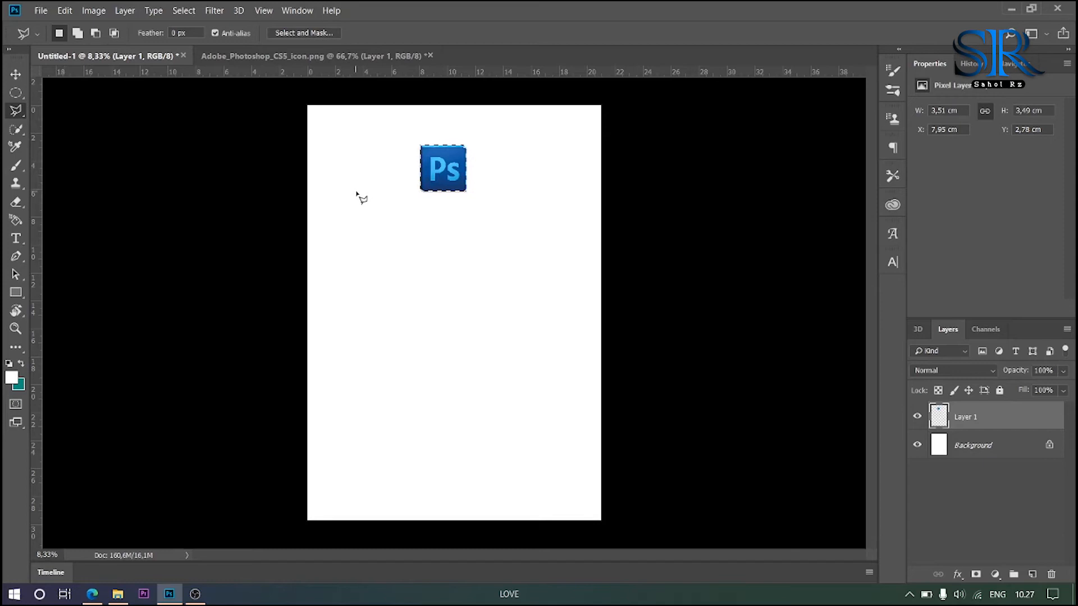
left_click(16, 131)
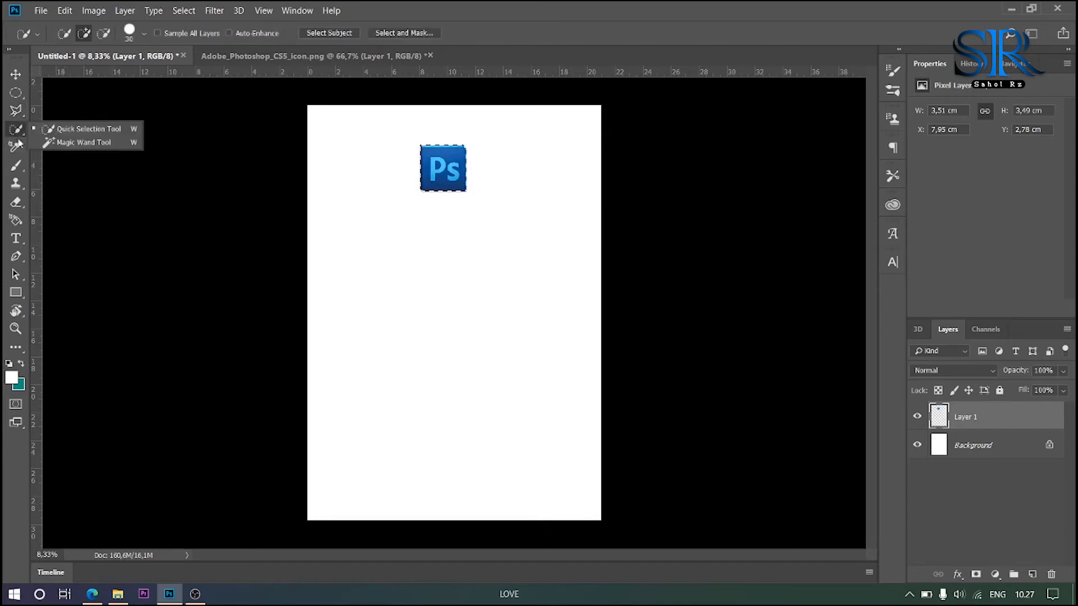
left_click(55, 143)
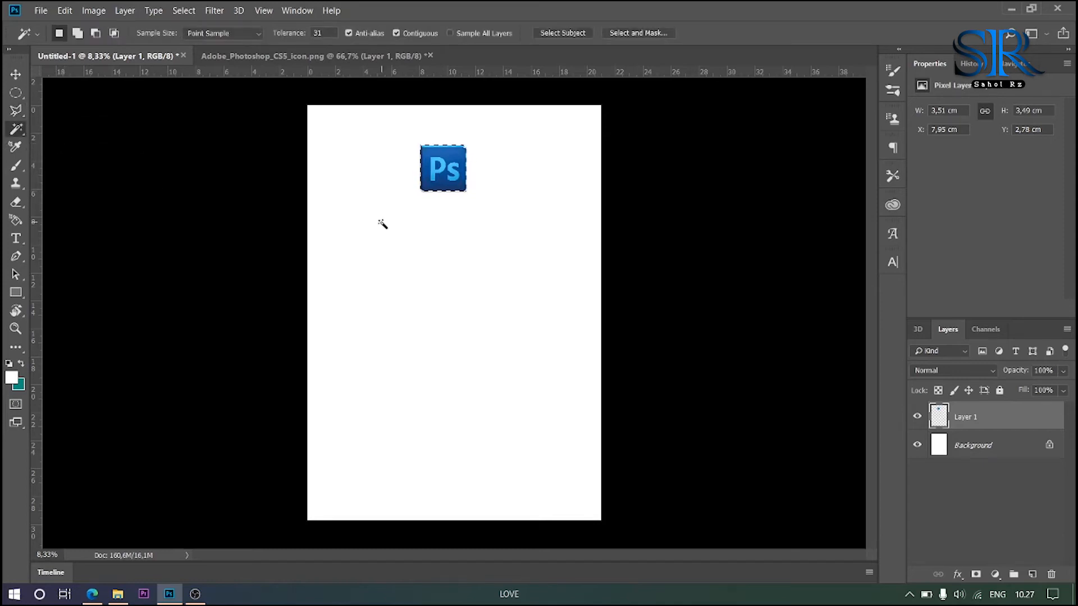
key("ctrl+d")
left_click(436, 176)
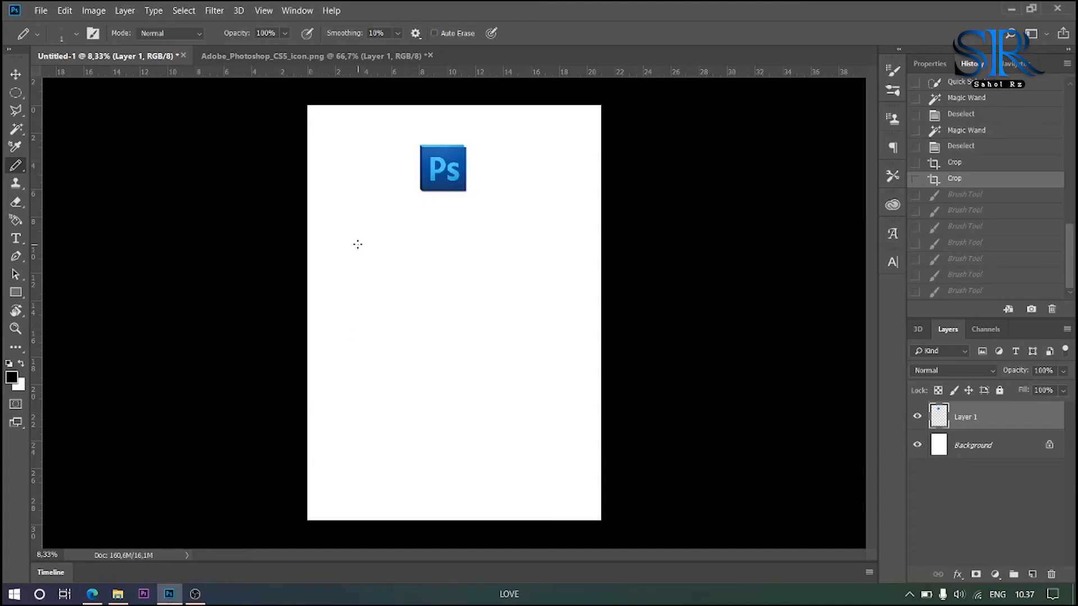
- Paint several black freehand strokes, including zigzags and a loop, around and below the logo with the size 120 Brush tool
right_click(12, 168)
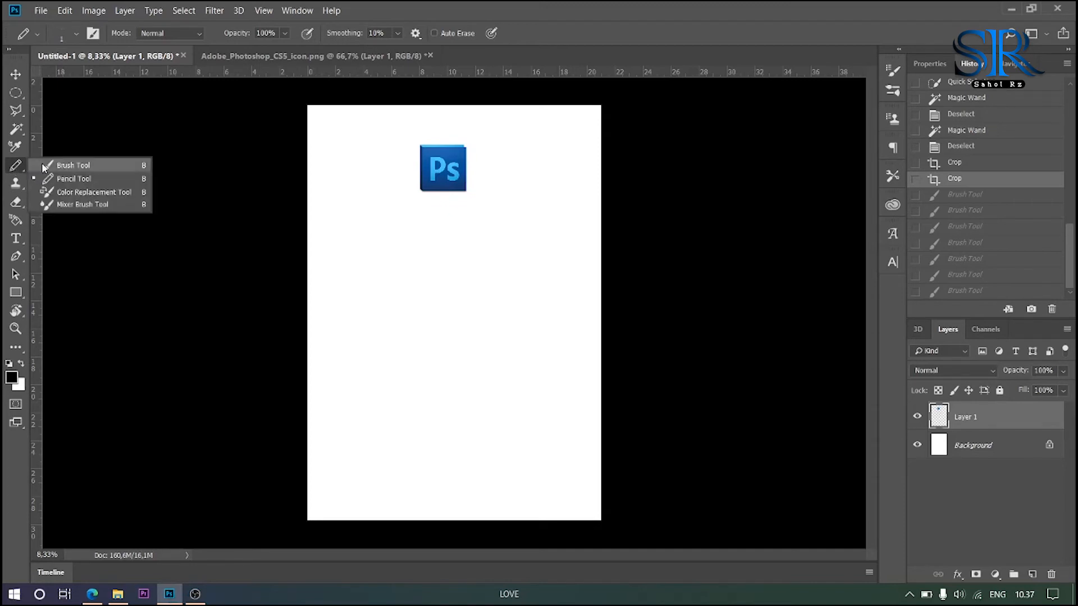
left_click(42, 163)
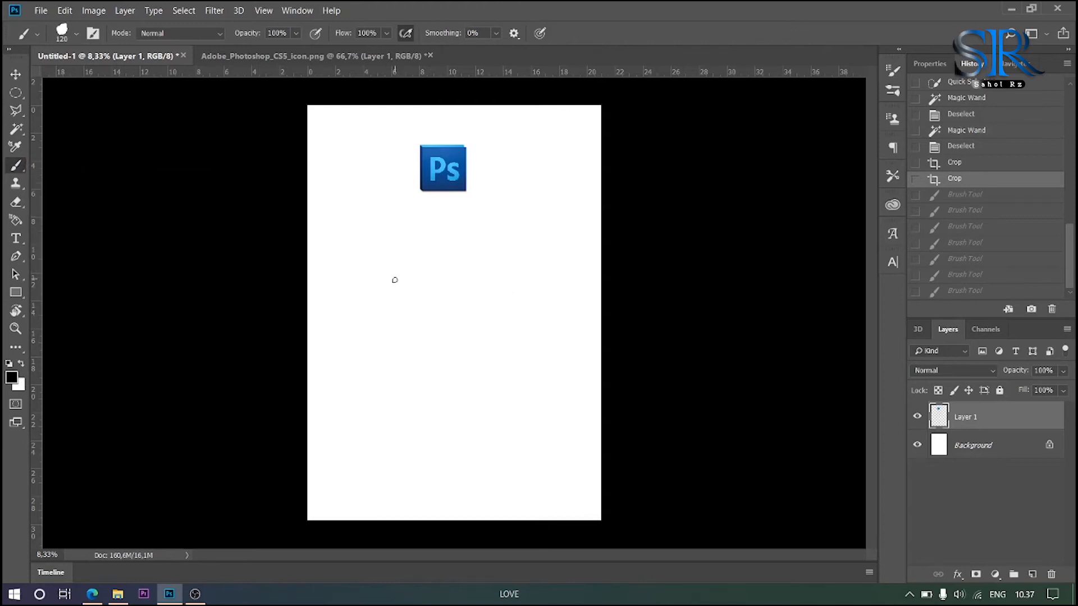
mouse_move(394, 279)
left_mouse_down()
mouse_move(391, 355)
mouse_move(472, 277)
mouse_move(452, 368)
left_mouse_up()
mouse_move(486, 308)
left_mouse_down()
mouse_move(503, 361)
mouse_move(542, 268)
mouse_move(522, 252)
mouse_move(477, 264)
mouse_move(441, 232)
mouse_move(395, 236)
mouse_move(339, 287)
mouse_move(351, 284)
mouse_move(364, 306)
mouse_move(360, 362)
left_mouse_up()
mouse_move(350, 399)
left_mouse_down()
mouse_move(358, 424)
mouse_move(392, 413)
mouse_move(393, 456)
left_mouse_up()
mouse_move(475, 416)
left_mouse_down()
mouse_move(484, 501)
mouse_move(508, 451)
mouse_move(488, 435)
mouse_move(567, 355)
mouse_move(579, 290)
left_mouse_up()
left_click_drag(572, 226, 538, 170)
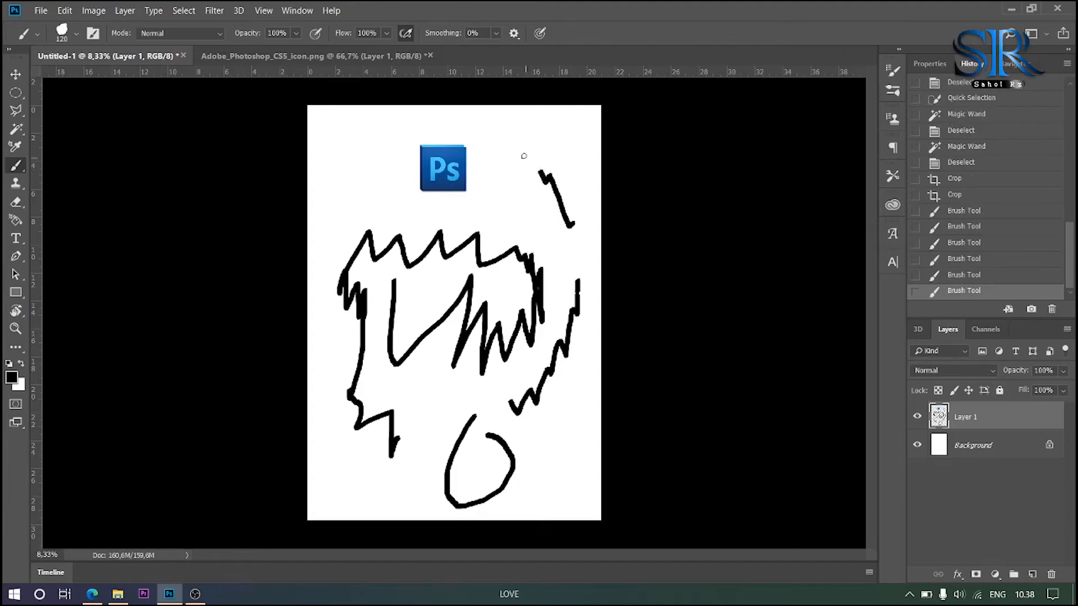
- Draw several thin black freehand lines around the Ps logo with the Pencil tool
right_click(16, 165)
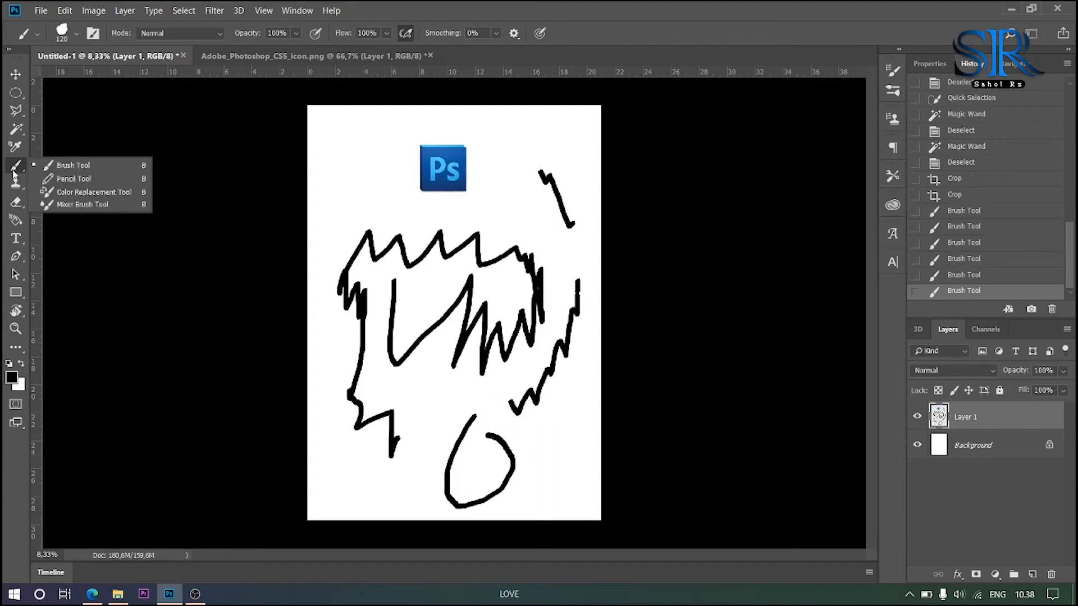
left_click(79, 176)
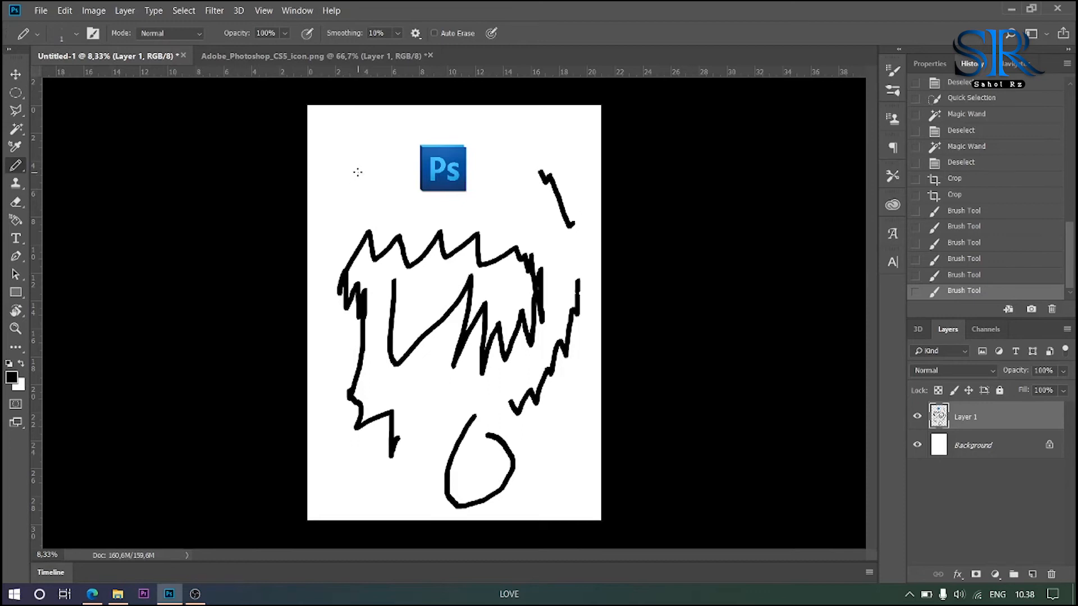
mouse_move(365, 178)
left_mouse_down()
mouse_move(379, 208)
mouse_move(389, 192)
mouse_move(392, 209)
mouse_move(408, 210)
mouse_move(486, 192)
left_mouse_up()
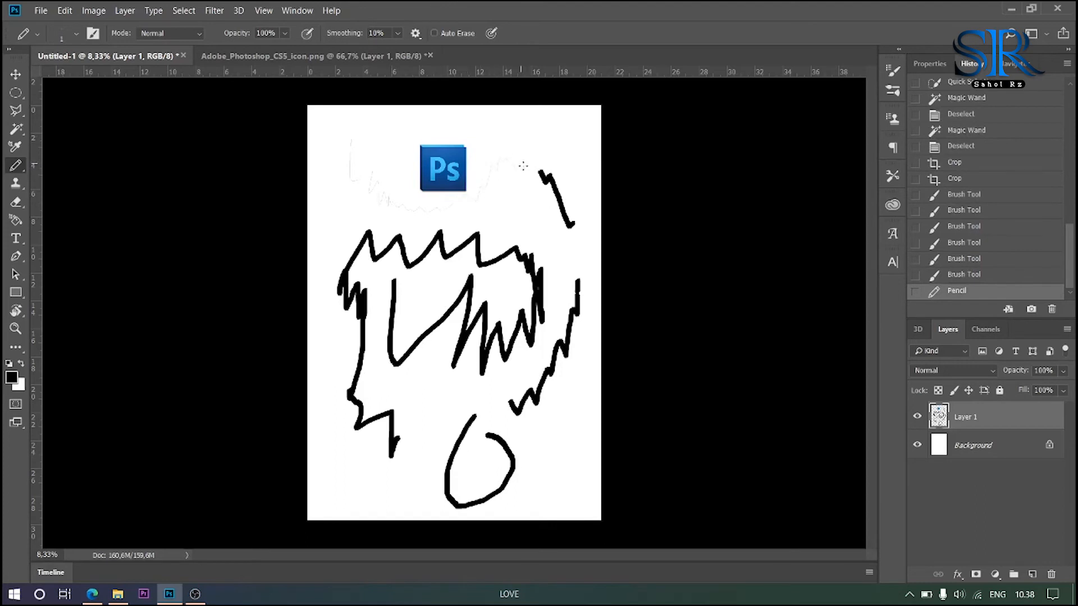
left_click_drag(544, 150, 544, 152)
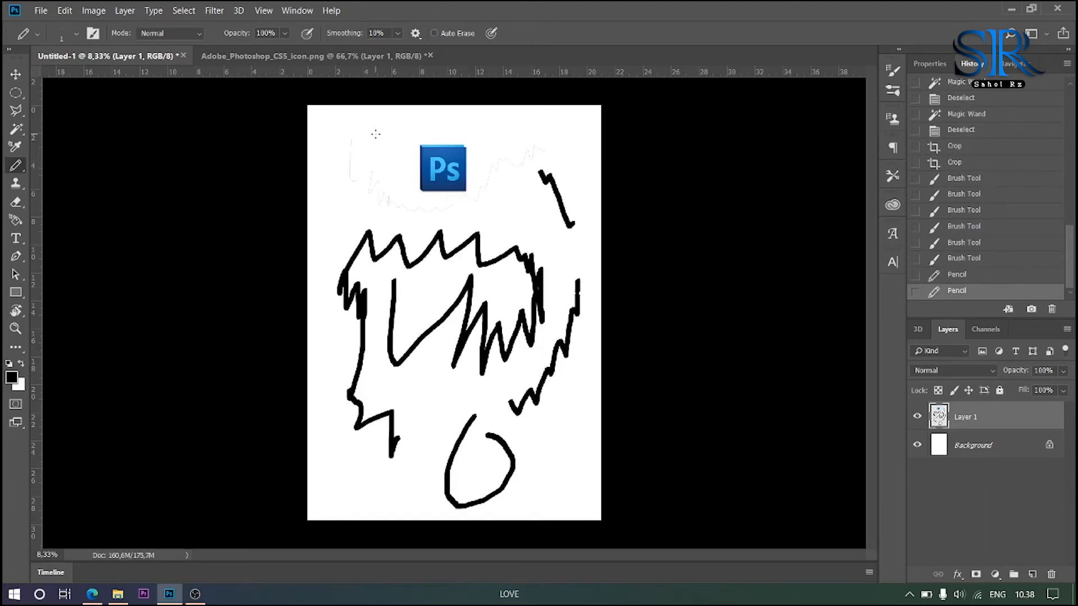
left_click_drag(382, 166, 383, 163)
left_click_drag(394, 144, 396, 146)
left_click_drag(399, 144, 425, 137)
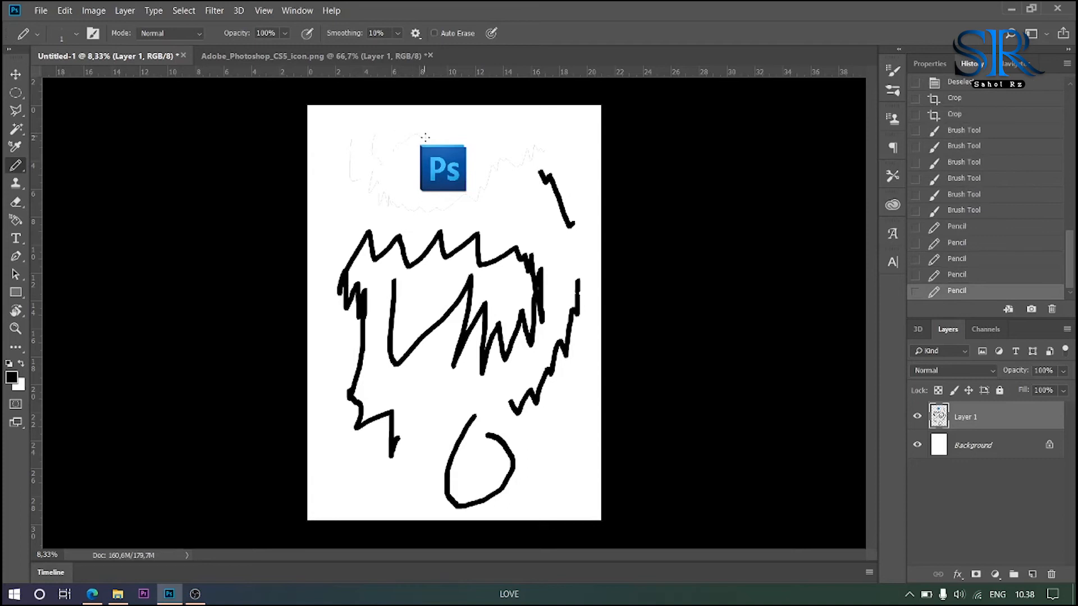
- Paint a long thin zigzag stroke and further freehand strokes across the Ps logo with the Mixer Brush tool
right_click(15, 165)
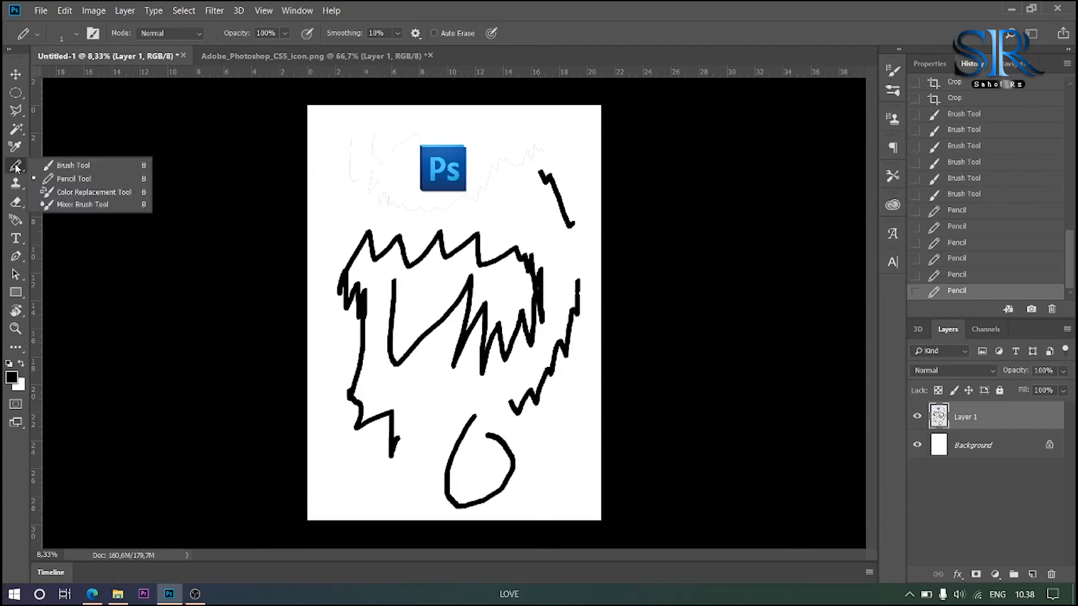
left_click(84, 205)
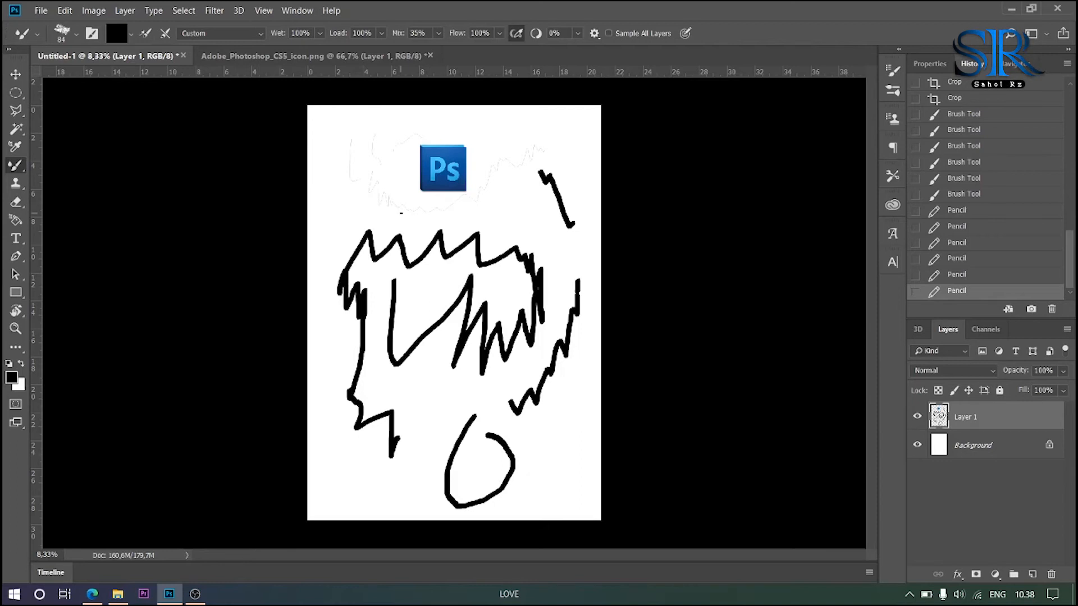
mouse_move(426, 203)
left_mouse_down()
mouse_move(471, 155)
mouse_move(476, 161)
mouse_move(493, 140)
mouse_move(515, 137)
mouse_move(522, 166)
mouse_move(474, 200)
mouse_move(510, 218)
mouse_move(518, 206)
mouse_move(532, 210)
mouse_move(540, 237)
mouse_move(560, 250)
mouse_move(553, 319)
mouse_move(526, 363)
left_mouse_up()
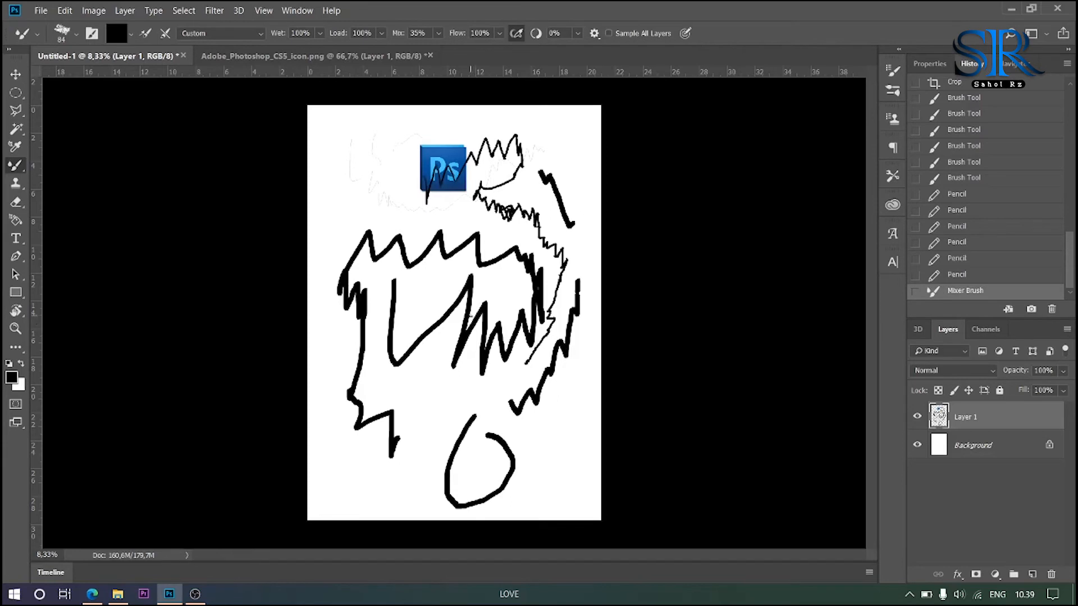
mouse_move(461, 176)
left_mouse_down()
mouse_move(436, 200)
mouse_move(425, 241)
left_mouse_up()
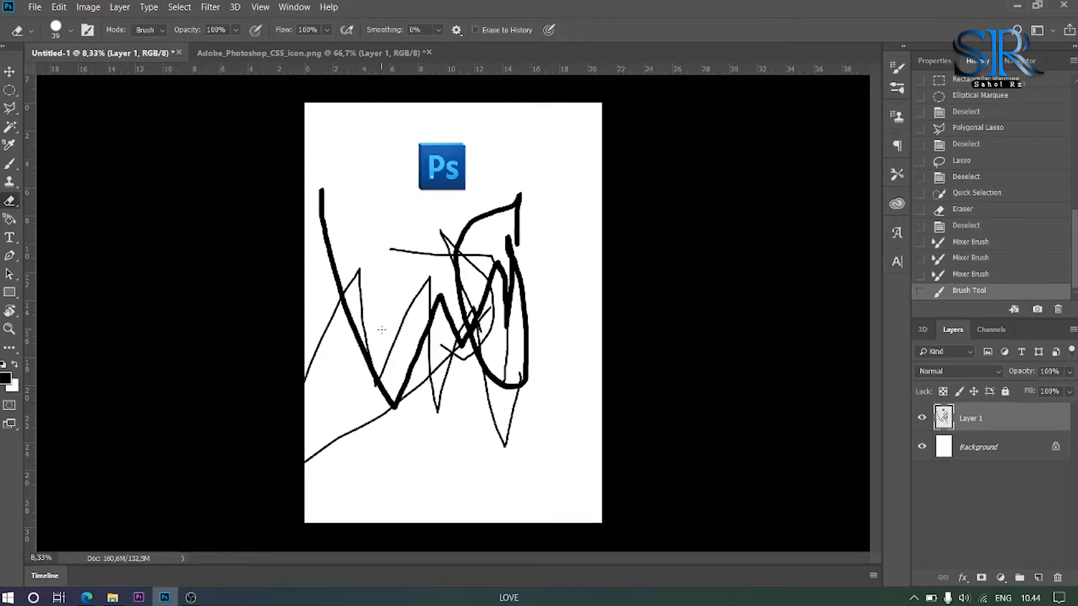
- Erase the Ps logo and the upper end of the thick black stroke with the Eraser tool, enlarging its brush along the way
right_click(5, 205)
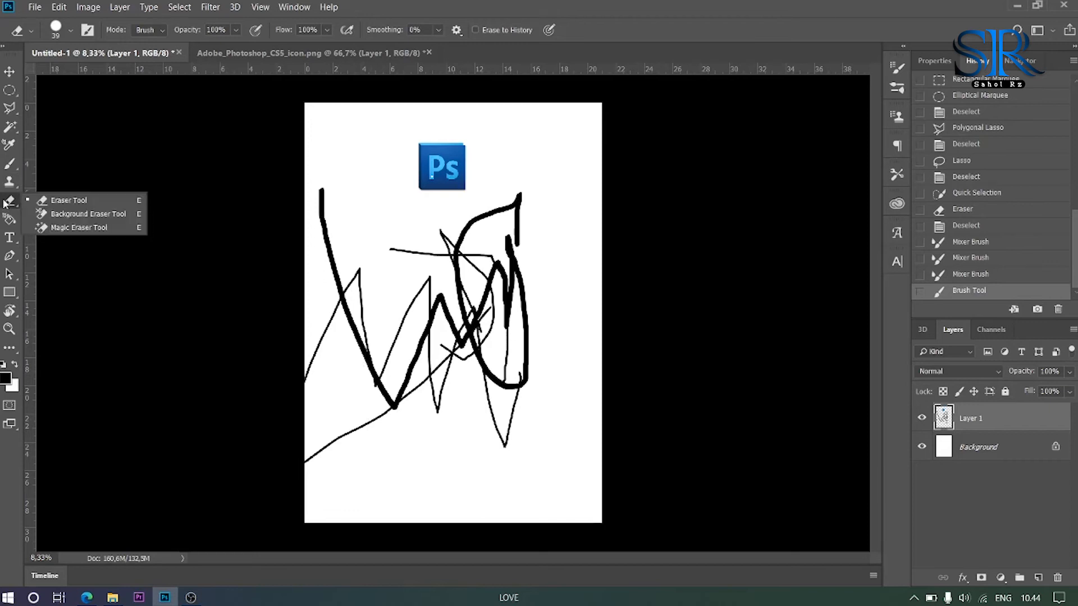
left_click(62, 200)
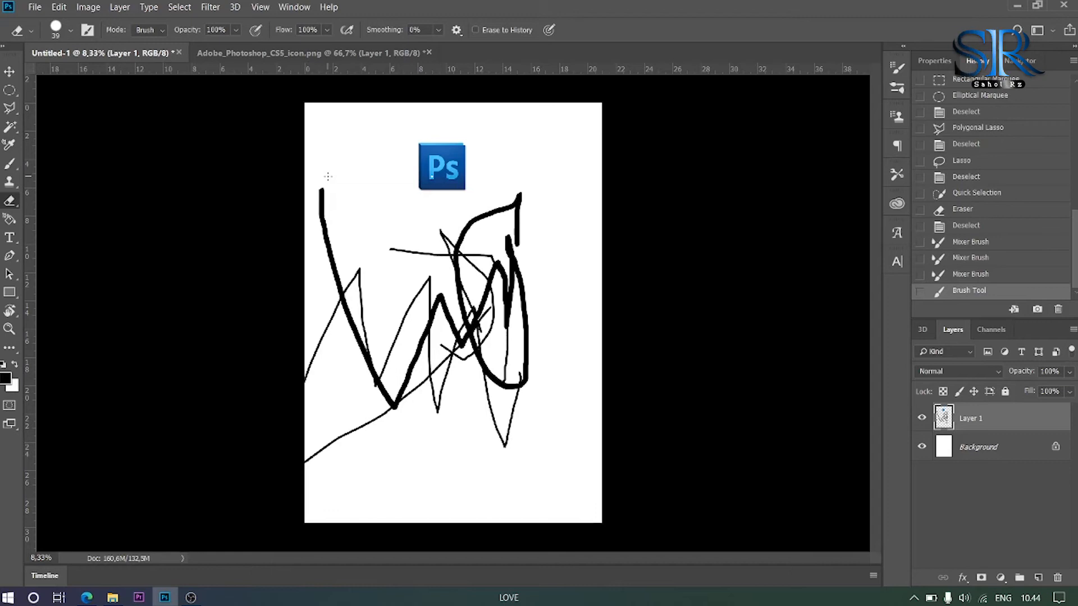
mouse_move(326, 205)
left_mouse_down()
mouse_move(325, 180)
mouse_move(324, 242)
mouse_move(313, 178)
mouse_move(331, 237)
mouse_move(323, 184)
mouse_move(325, 240)
mouse_move(396, 166)
mouse_move(428, 207)
mouse_move(421, 195)
mouse_move(414, 205)
mouse_move(448, 222)
mouse_move(449, 164)
left_mouse_up()
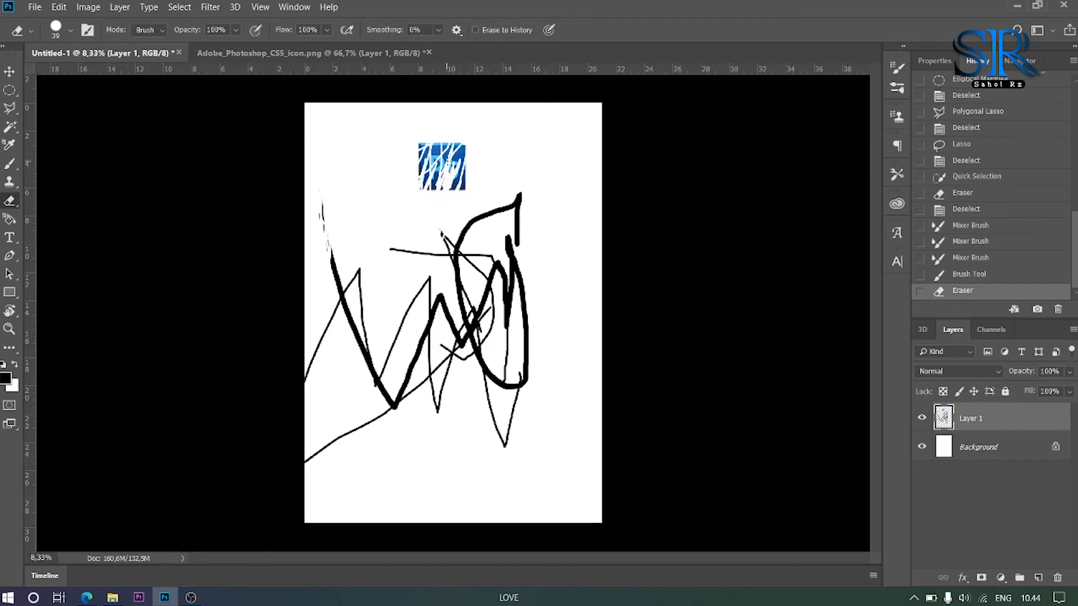
right_click(345, 192)
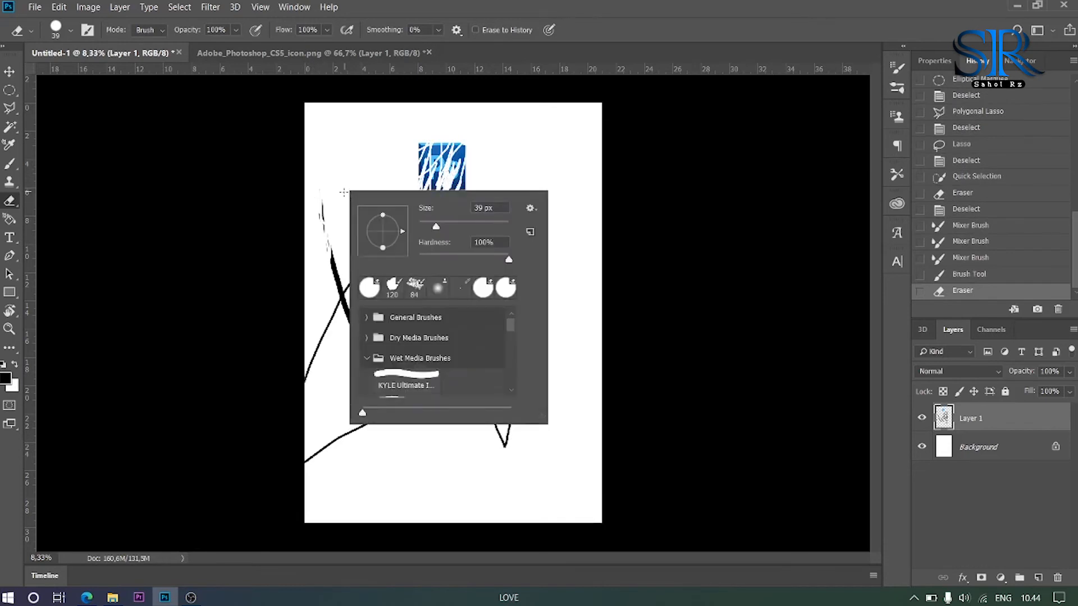
left_click_drag(436, 226, 479, 232)
mouse_move(434, 147)
left_mouse_down()
mouse_move(414, 176)
mouse_move(433, 136)
mouse_move(426, 199)
mouse_move(404, 183)
mouse_move(416, 105)
mouse_move(438, 207)
mouse_move(449, 136)
mouse_move(468, 133)
mouse_move(467, 200)
mouse_move(452, 126)
mouse_move(457, 207)
mouse_move(451, 141)
mouse_move(332, 242)
mouse_move(307, 232)
mouse_move(315, 184)
mouse_move(325, 263)
mouse_move(393, 199)
mouse_move(332, 285)
left_mouse_up()
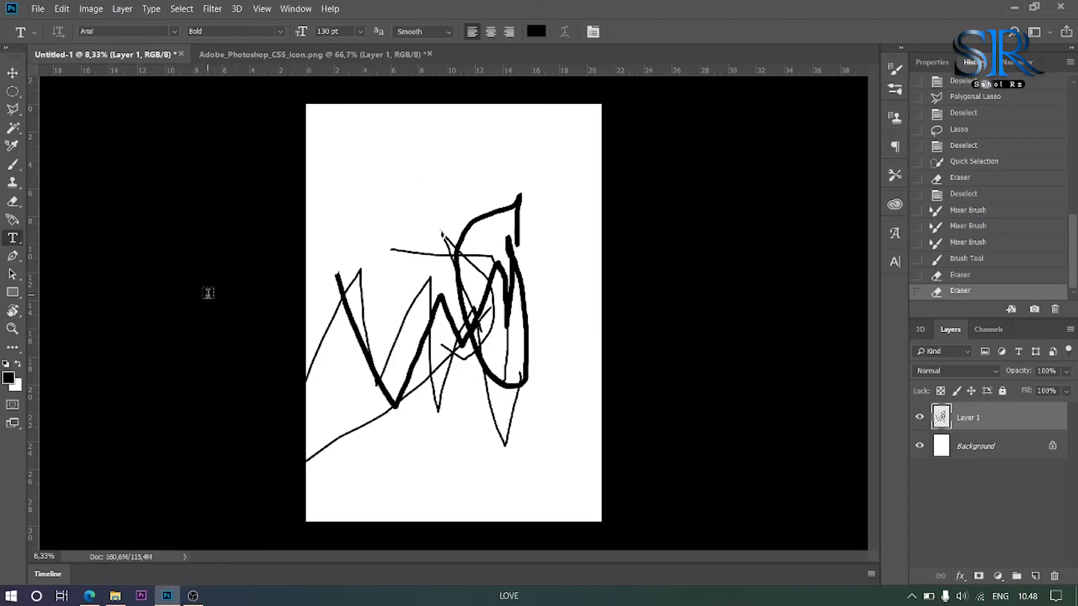
- Add a horizontal text near the page's upper left corner, replacing the trial text "fadhajsg" with "saya"
left_click(10, 241)
left_click(11, 238)
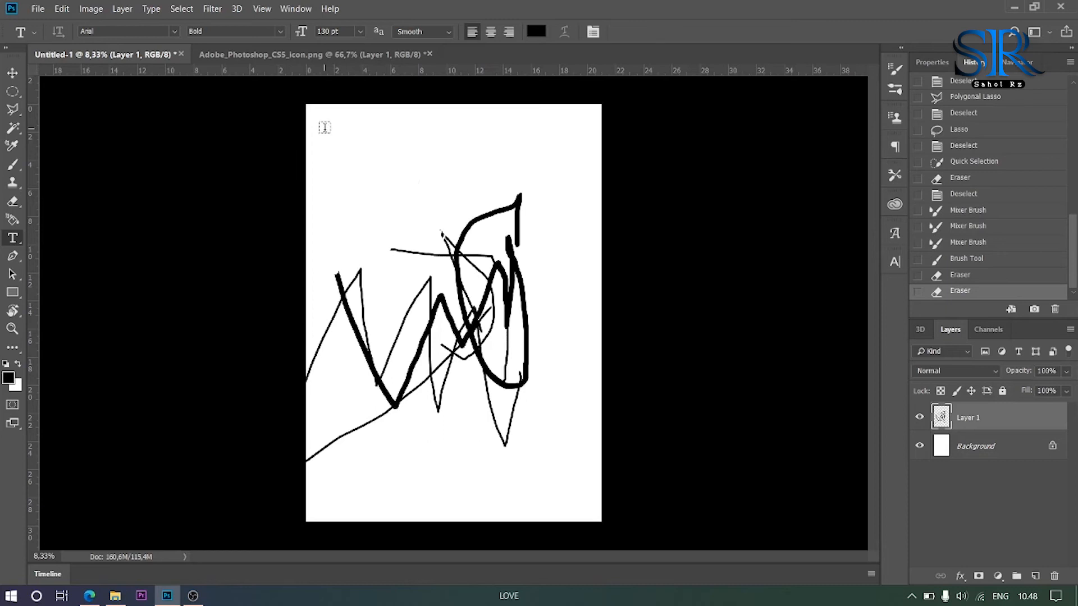
left_click(326, 133)
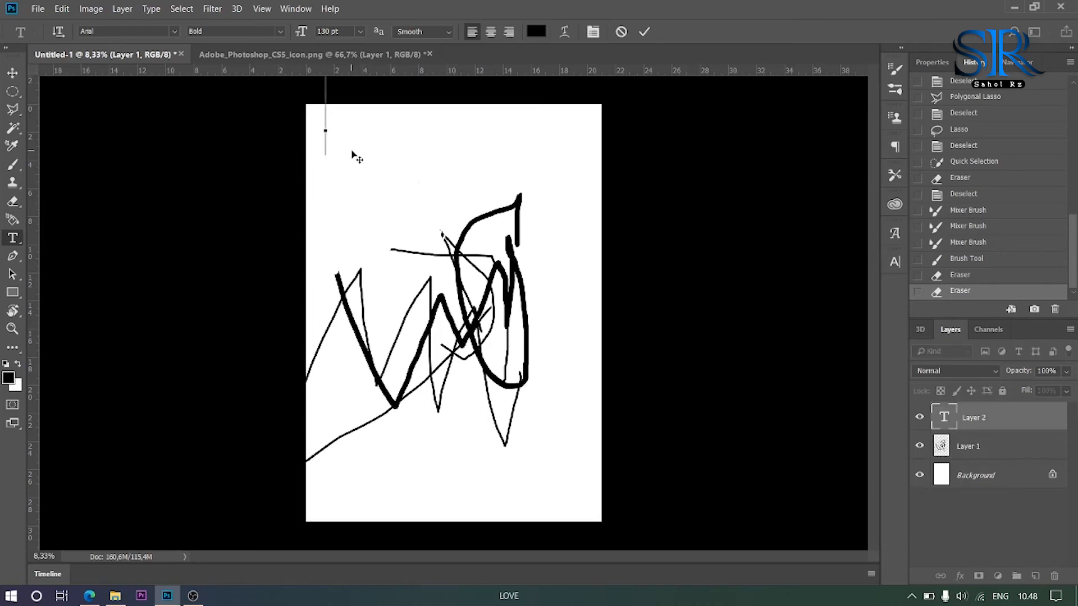
type("Fad")
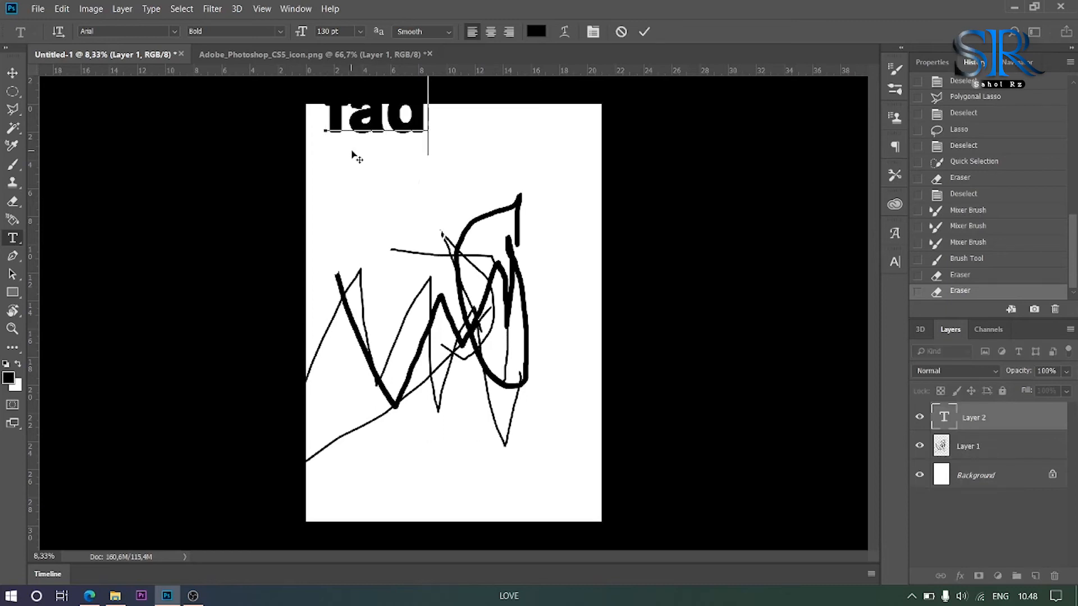
type("hajsg")
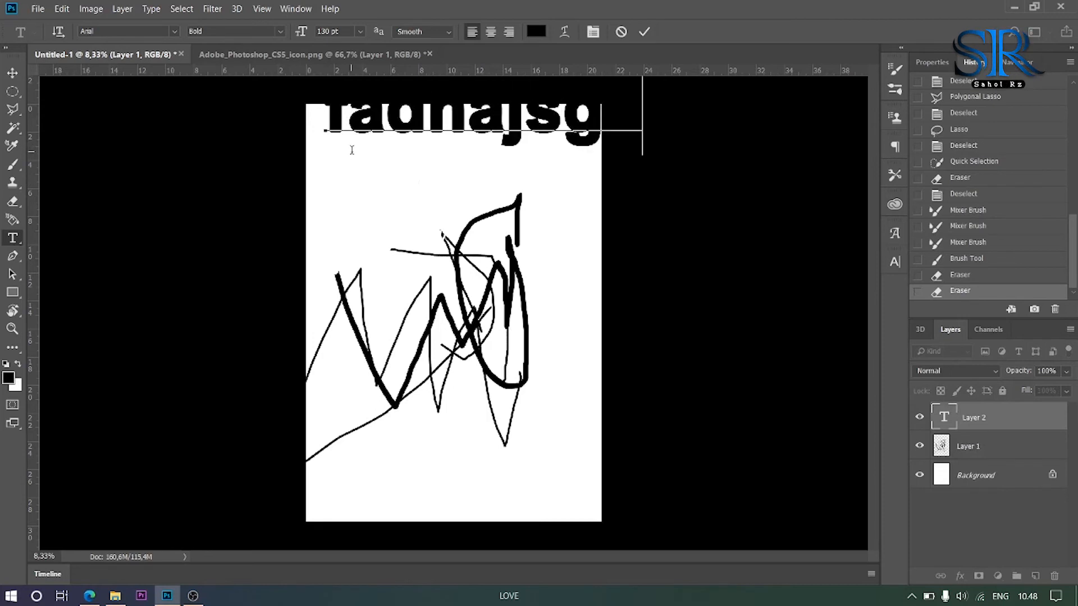
key("ctrl+a")
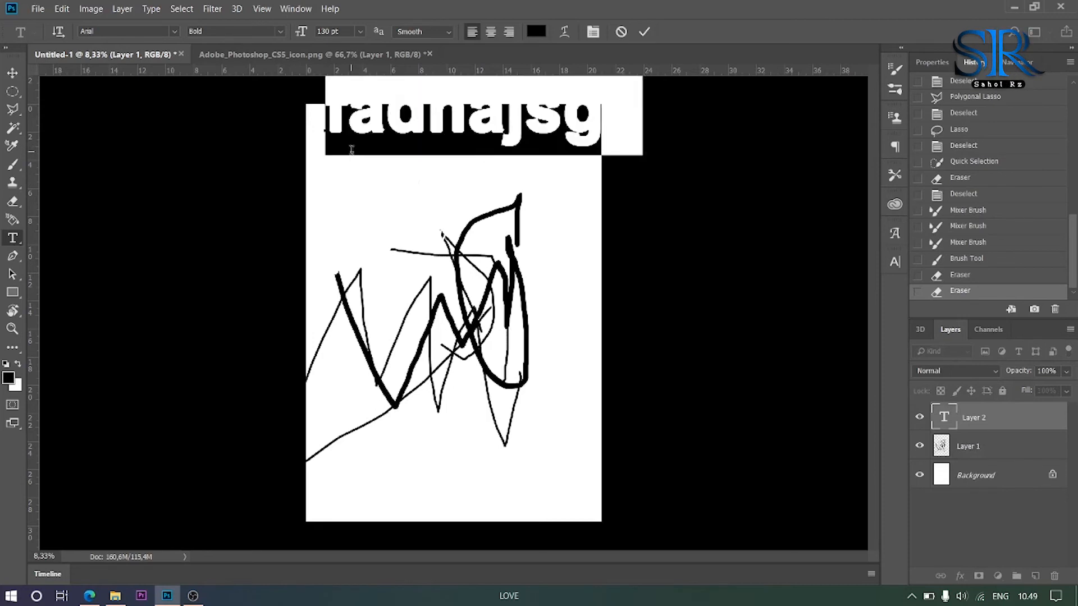
type("saya")
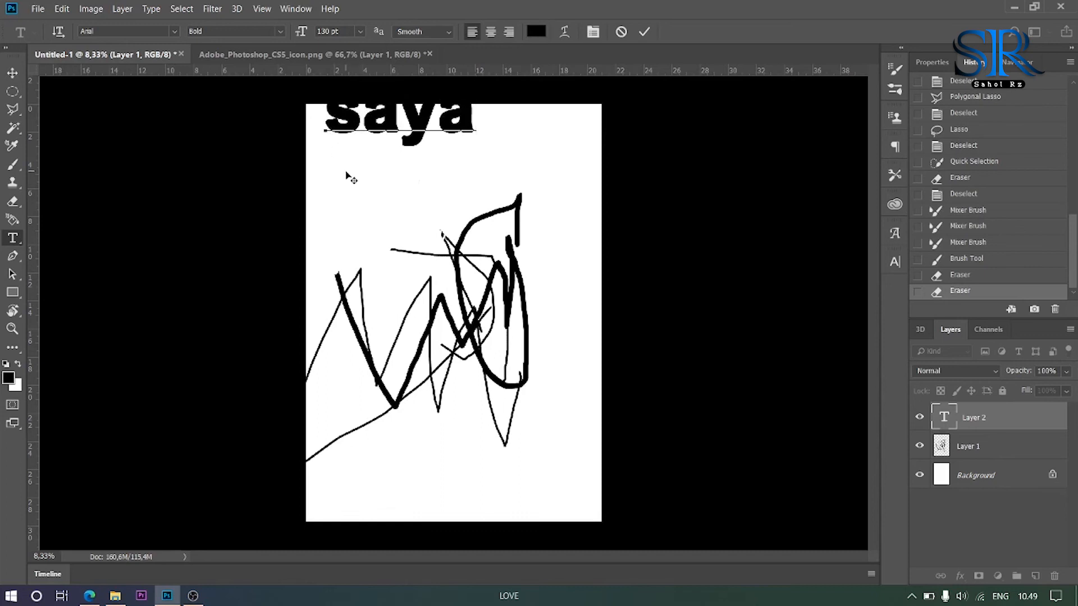
- Set the font size of the whole "saya" text to 15 pt and commit the text
key("ctrl+a")
left_click(348, 28)
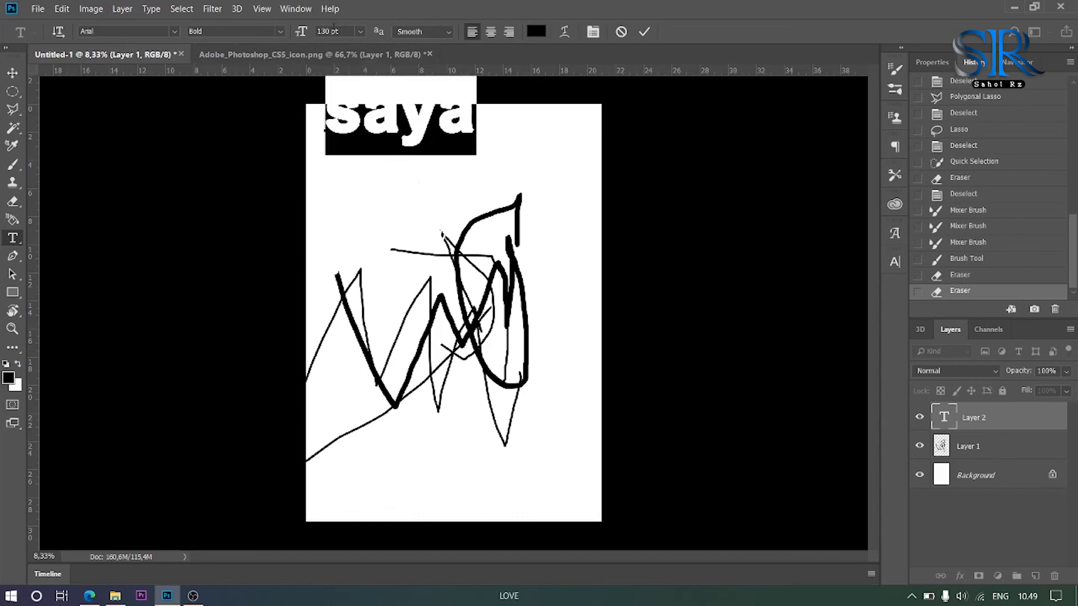
double_click(349, 30)
type("15")
key("Return")
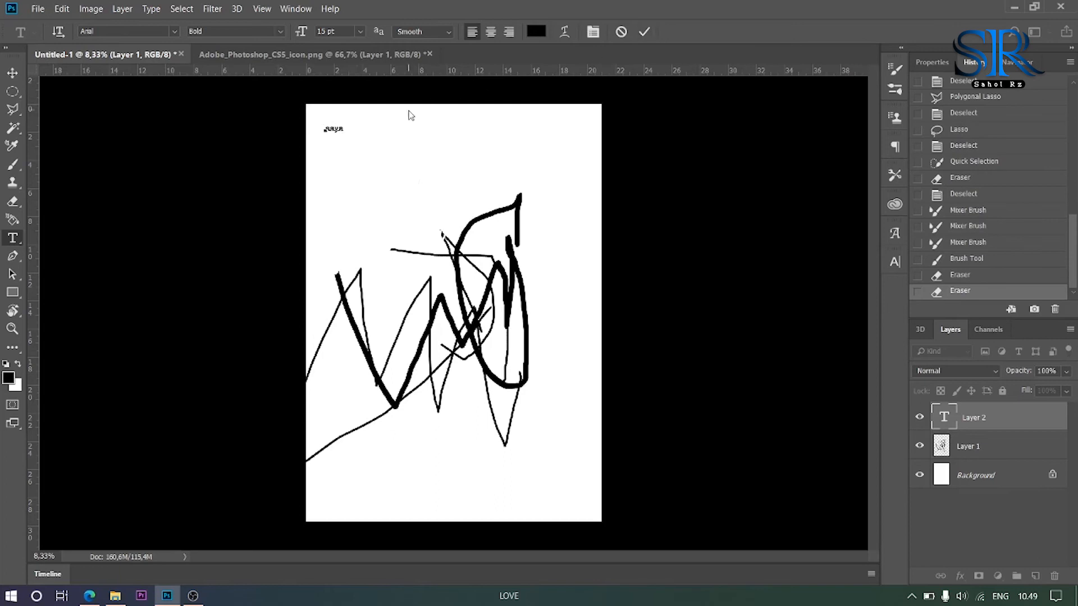
left_click(644, 32)
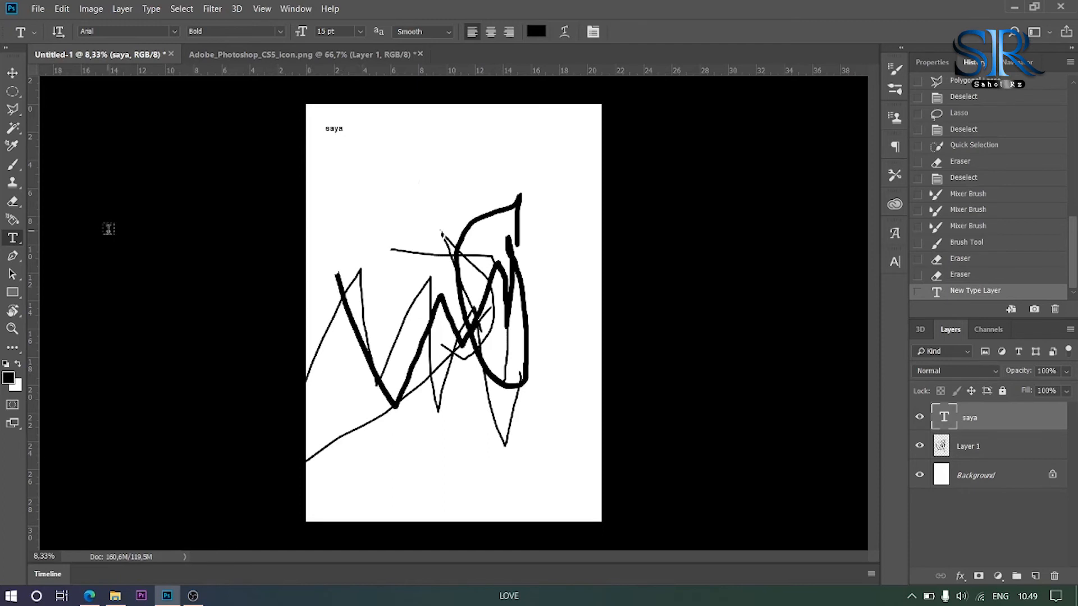
- Add the vertical text "gahagshsahgsgs" above the scribbles with the Vertical Type tool and commit it
right_click(10, 241)
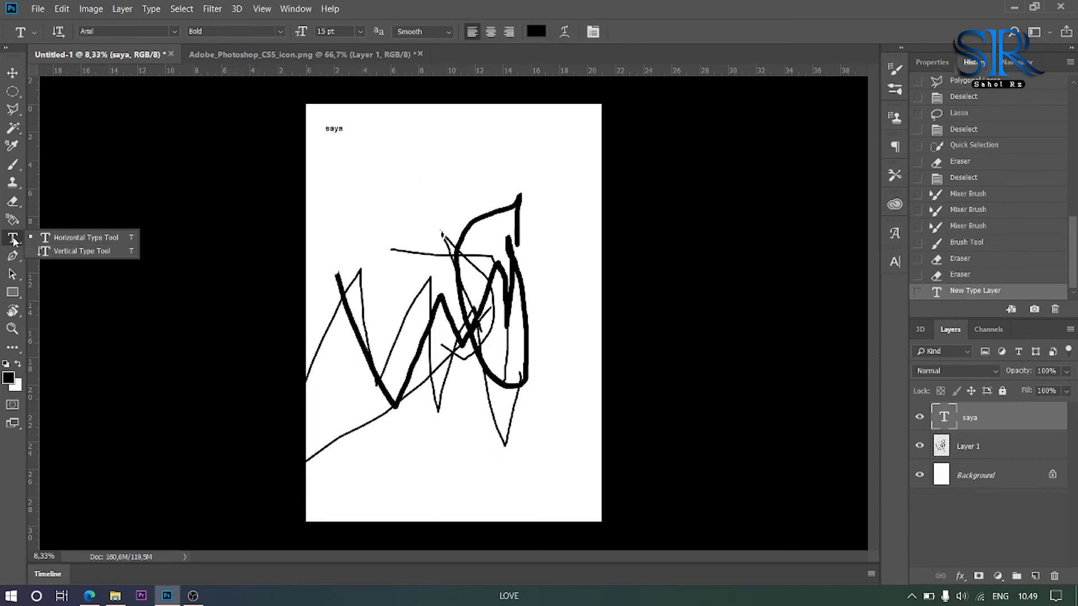
left_click(73, 252)
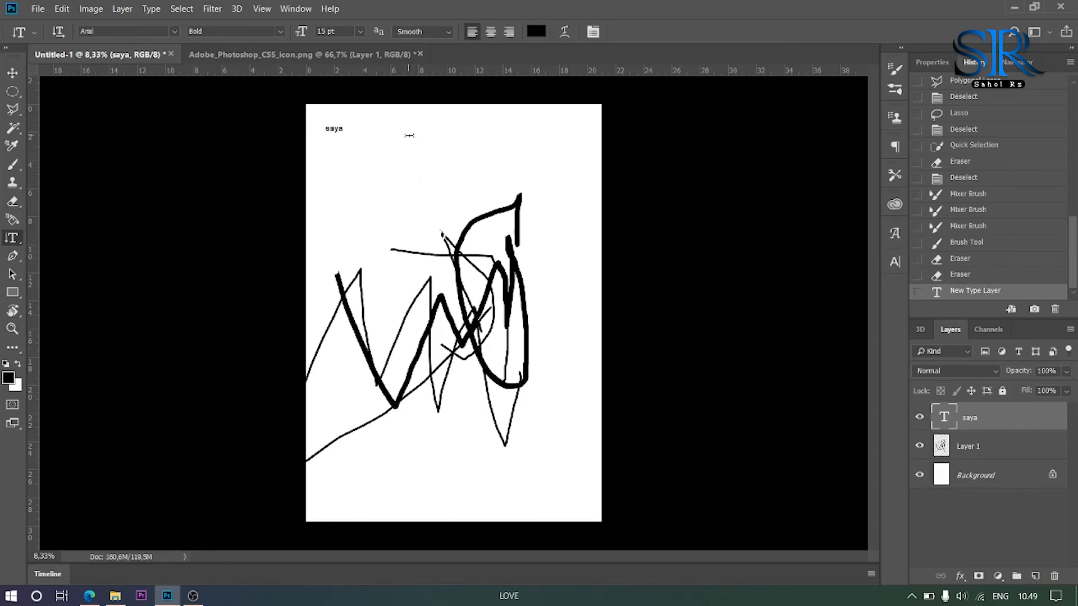
left_click(409, 137)
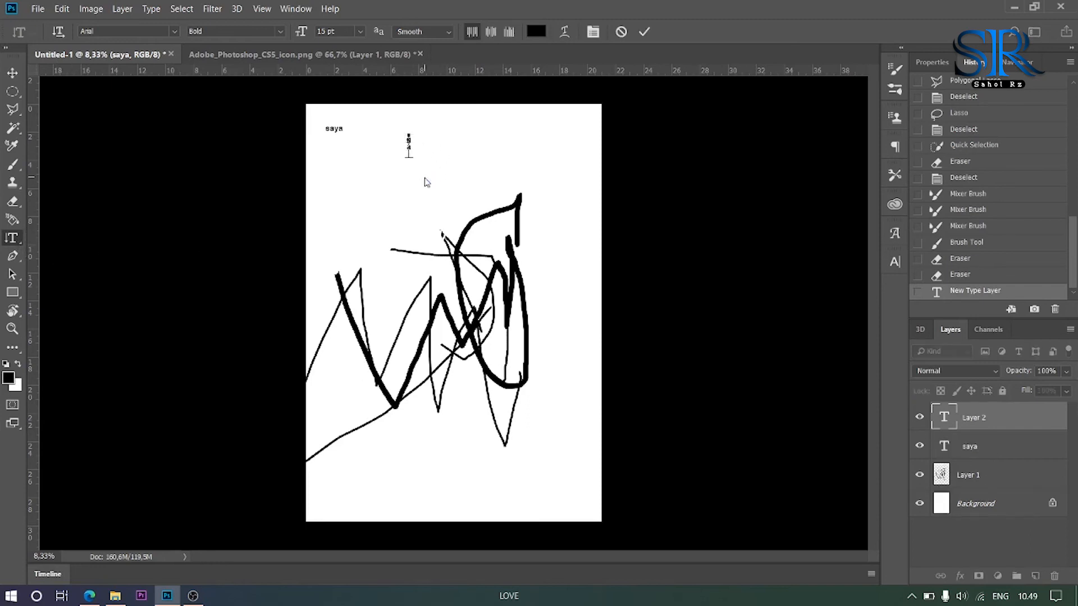
type("shsahgsgs")
left_click(644, 31)
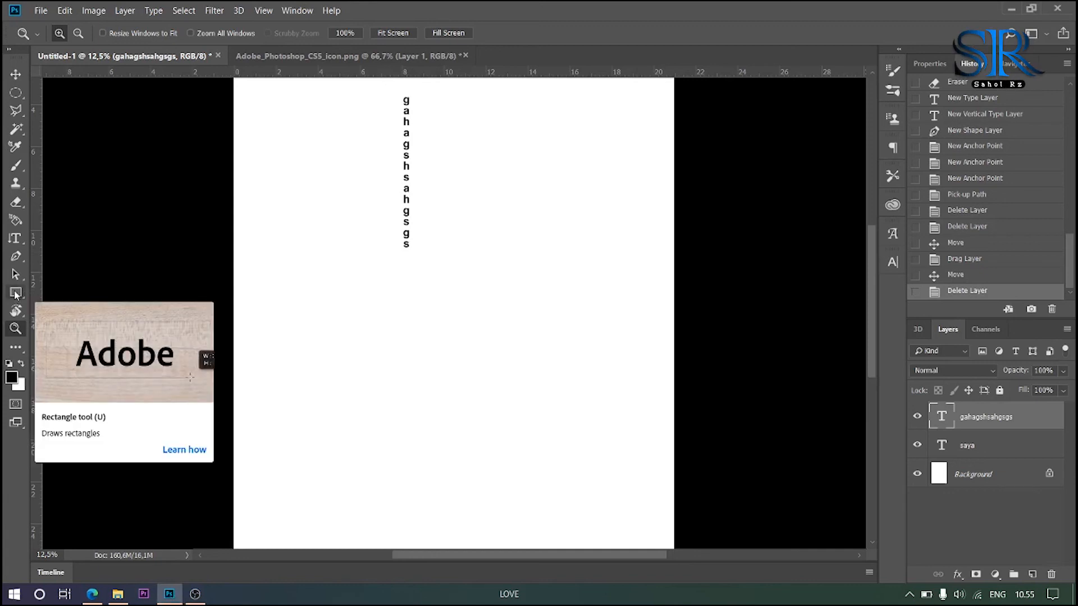
- Draw a black rectangle about 3247 x 2219 px below the vertical text and a rounded one about 2532 x 1347 px beside the text
left_click(16, 293)
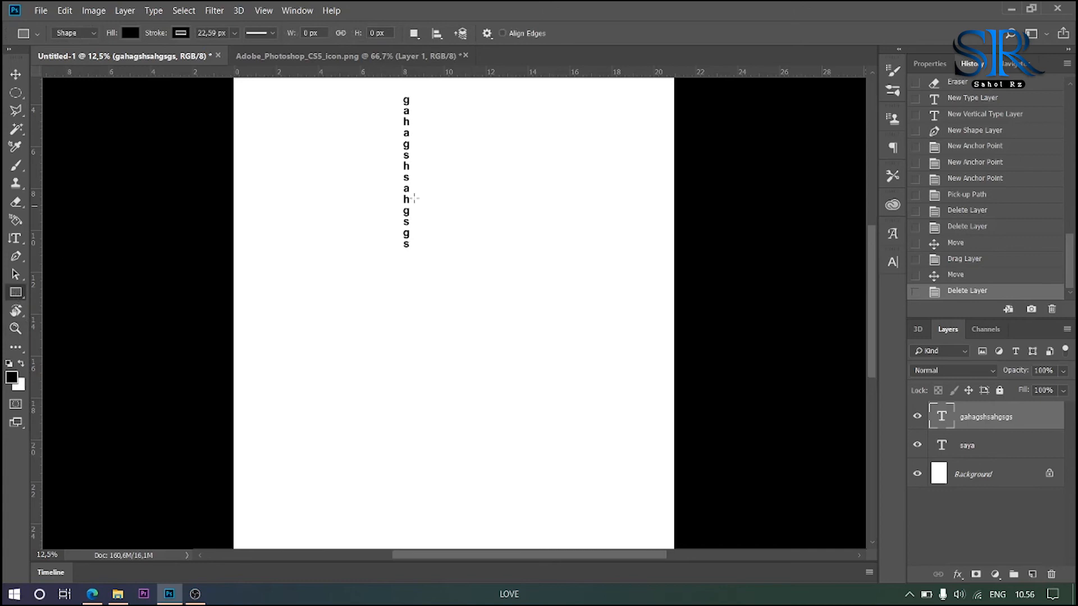
left_click_drag(297, 290, 524, 444)
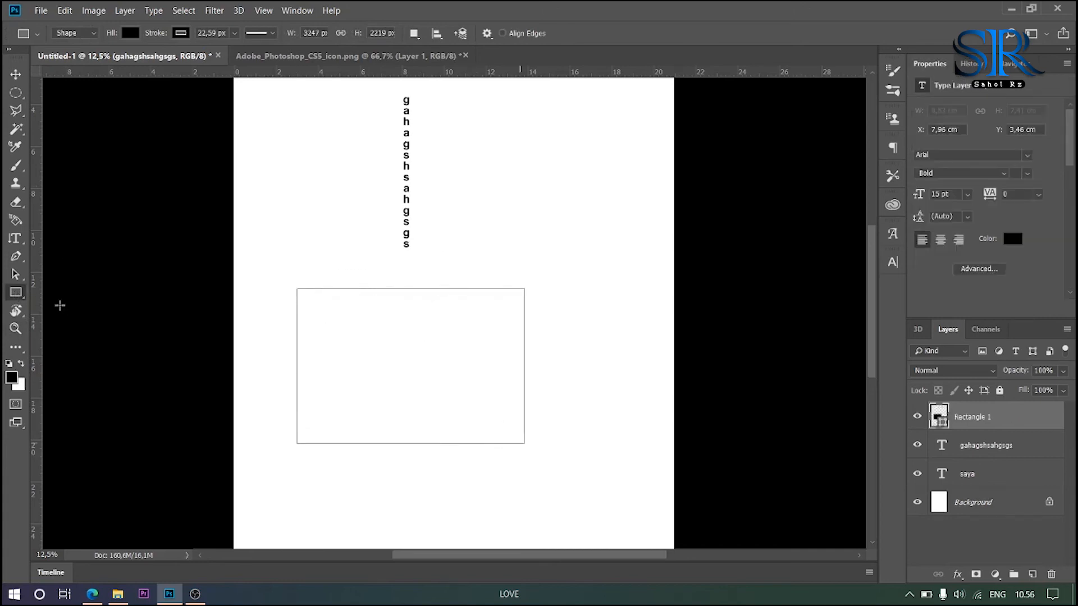
right_click(15, 293)
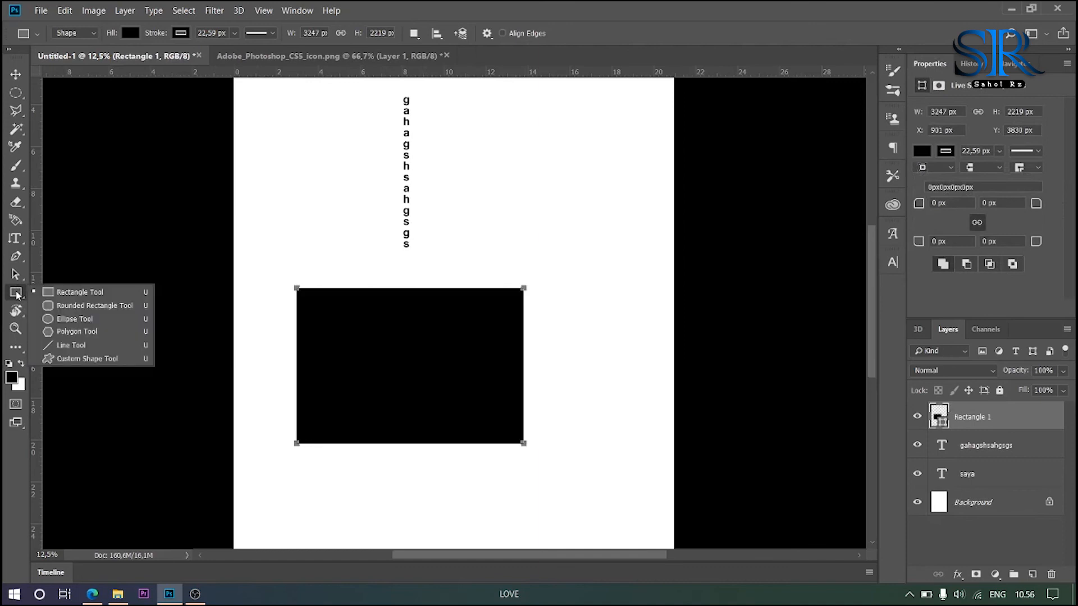
left_click(84, 306)
left_click_drag(463, 126, 639, 219)
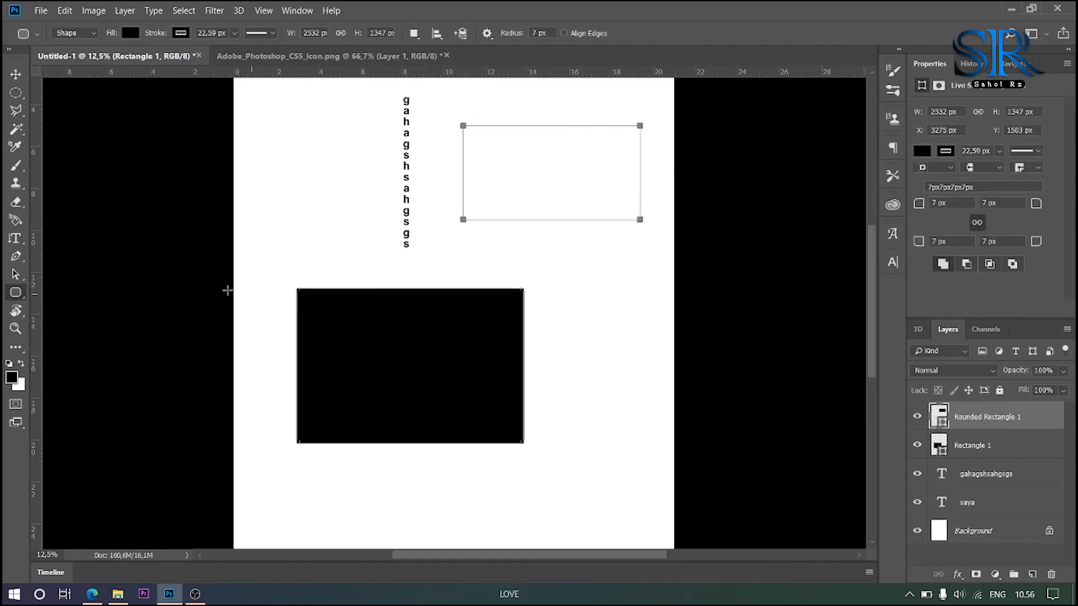
- Draw a black ellipse about 1213 x 1569 px to the left of the vertical text
right_click(17, 300)
left_click(72, 319)
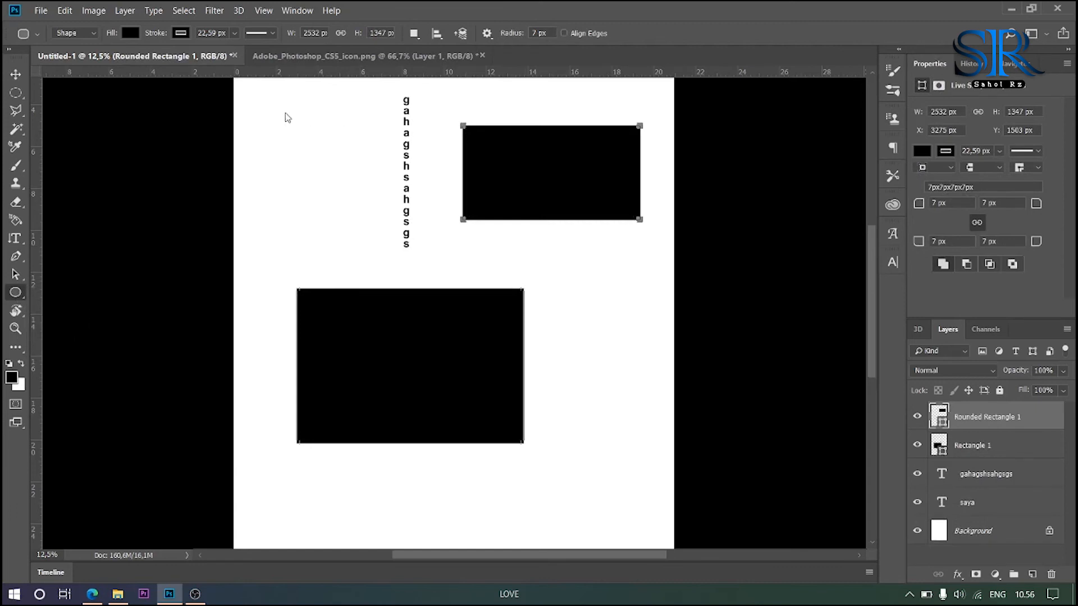
left_click_drag(256, 106, 342, 216)
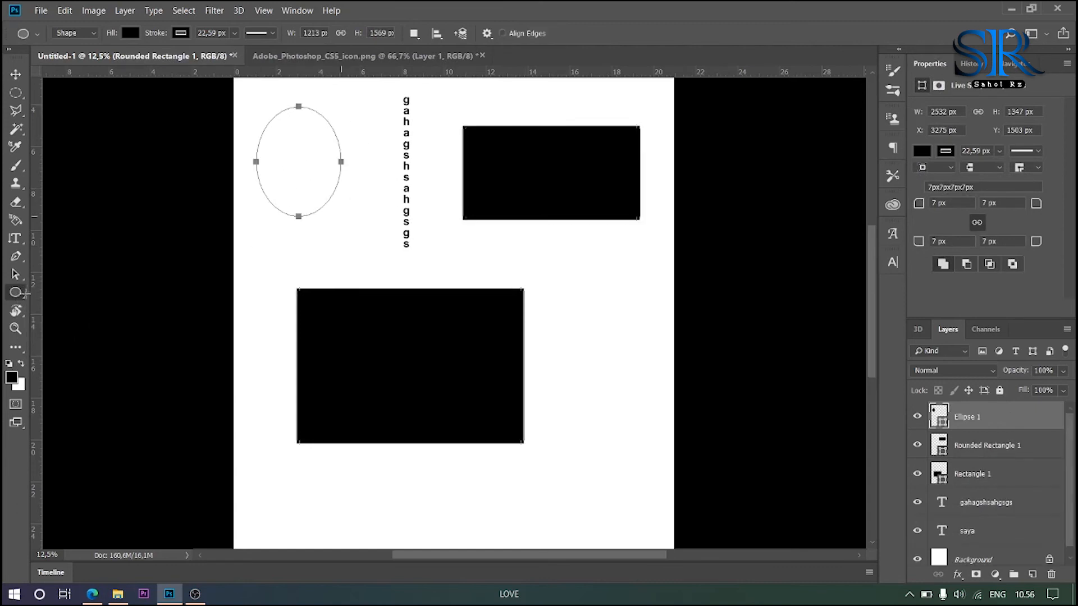
- Draw a nearly horizontal line about 4254 px long between the vertical text and the large rectangle with the Line tool
right_click(18, 294)
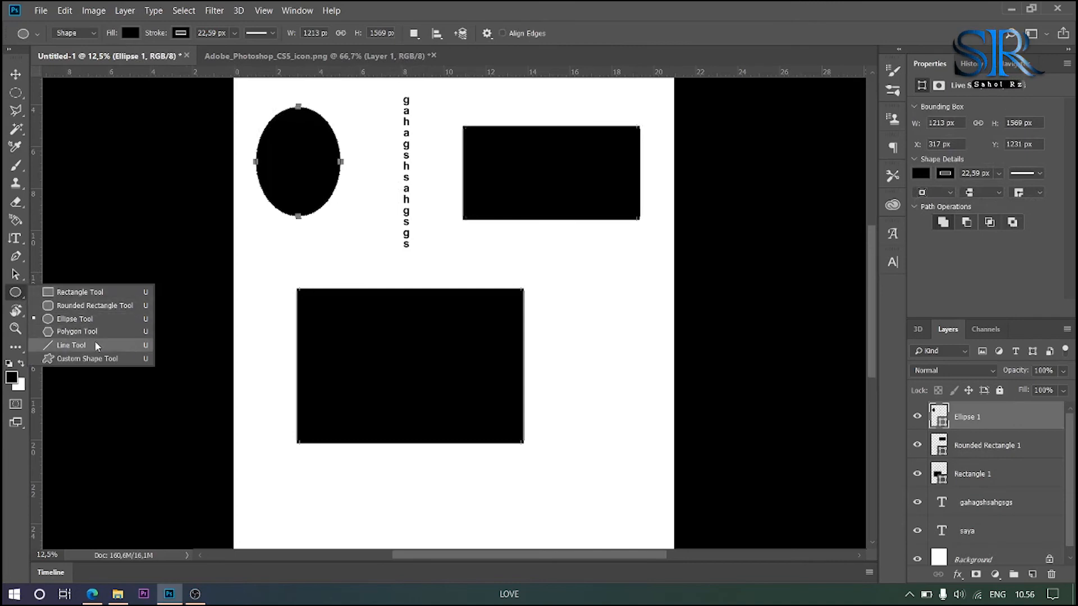
left_click(61, 340)
left_click_drag(317, 262, 613, 257)
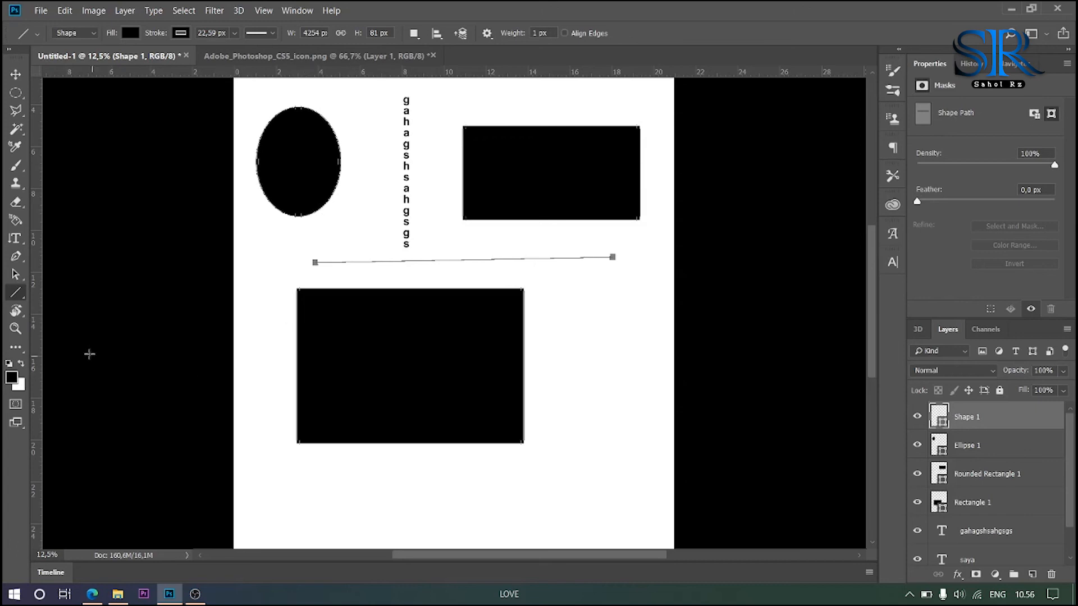
- Examine the drawn shapes up close with the Zoom tool, then zoom back out to the whole page
left_click(22, 330)
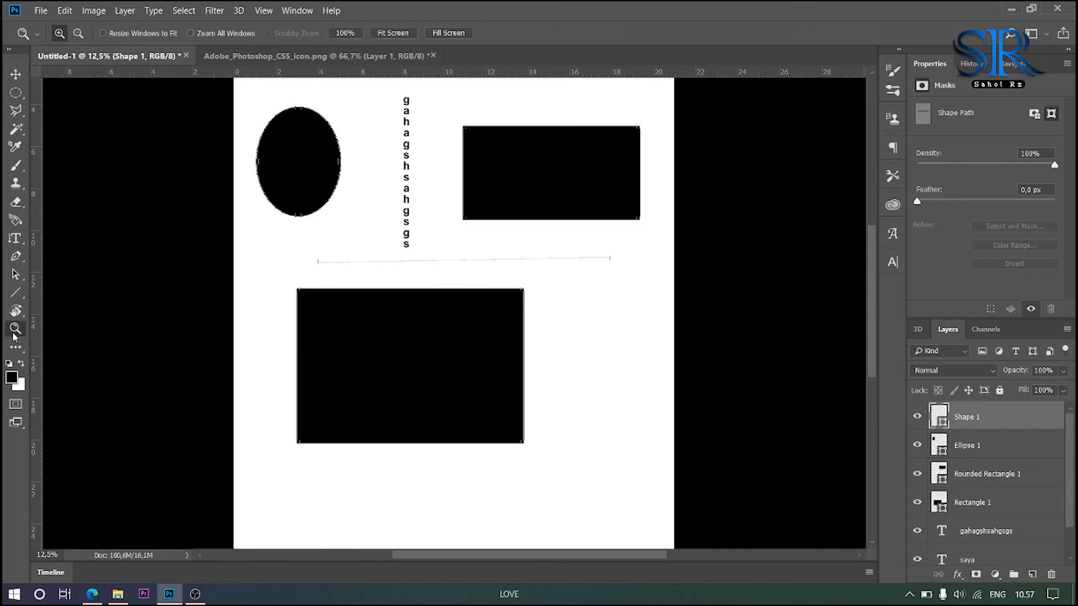
left_click(358, 247)
left_click(411, 228)
left_click(78, 33)
left_click(299, 243)
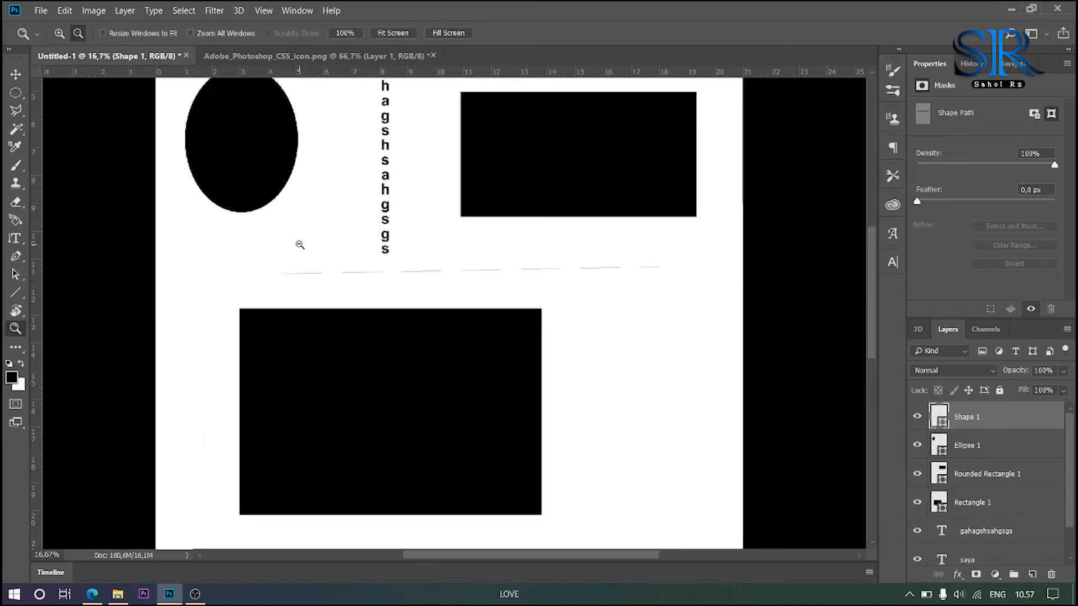
left_click(300, 245)
left_click(299, 245)
left_click(299, 244)
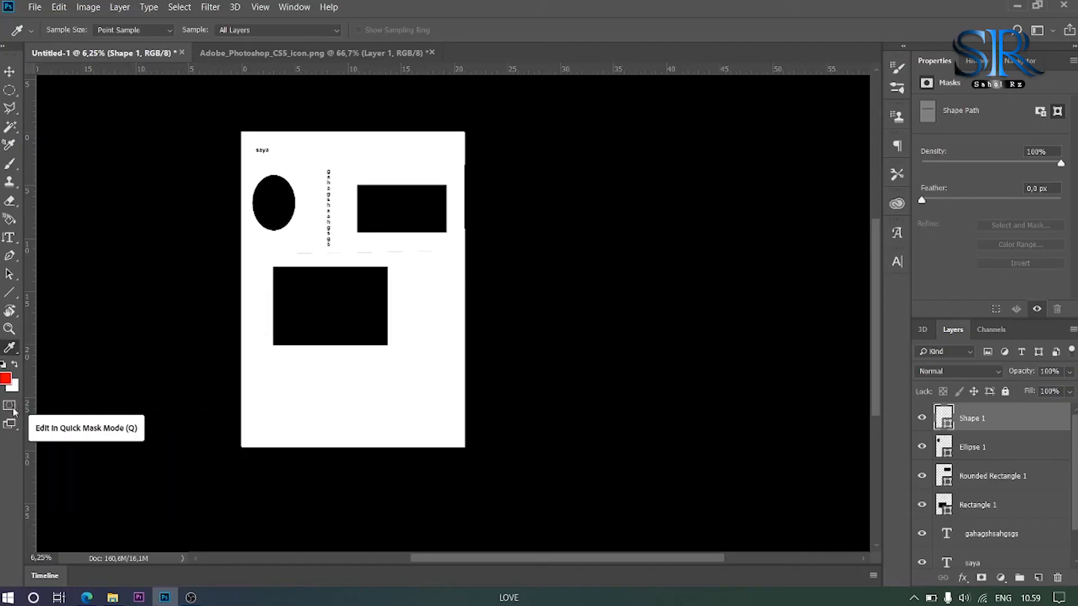
- Set the foreground color to a light salmon pink in the Color Picker
left_click(6, 381)
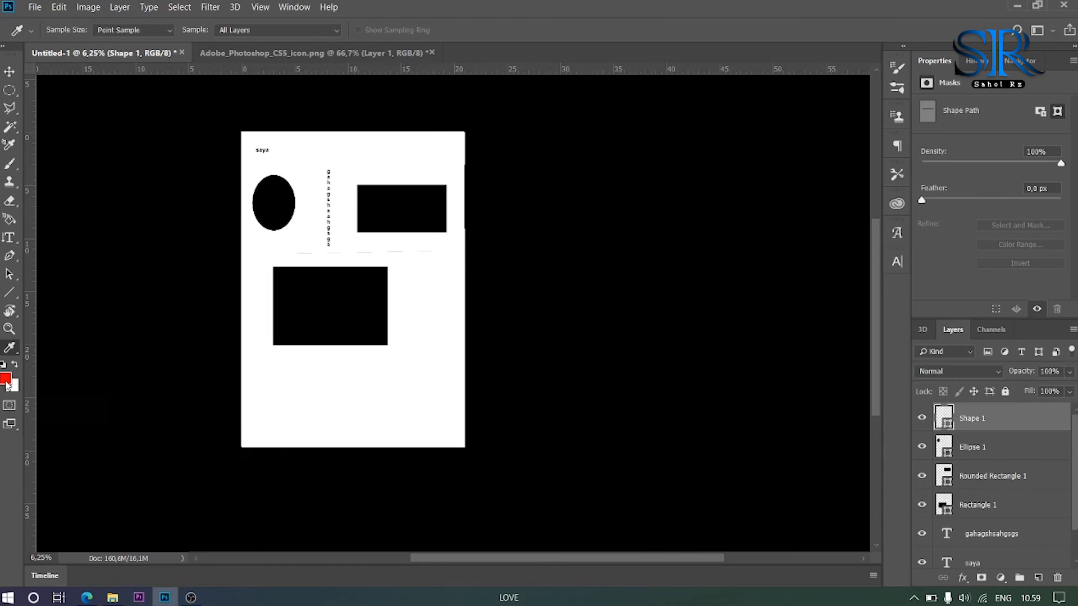
left_click_drag(785, 305, 879, 384)
left_click_drag(784, 298, 774, 260)
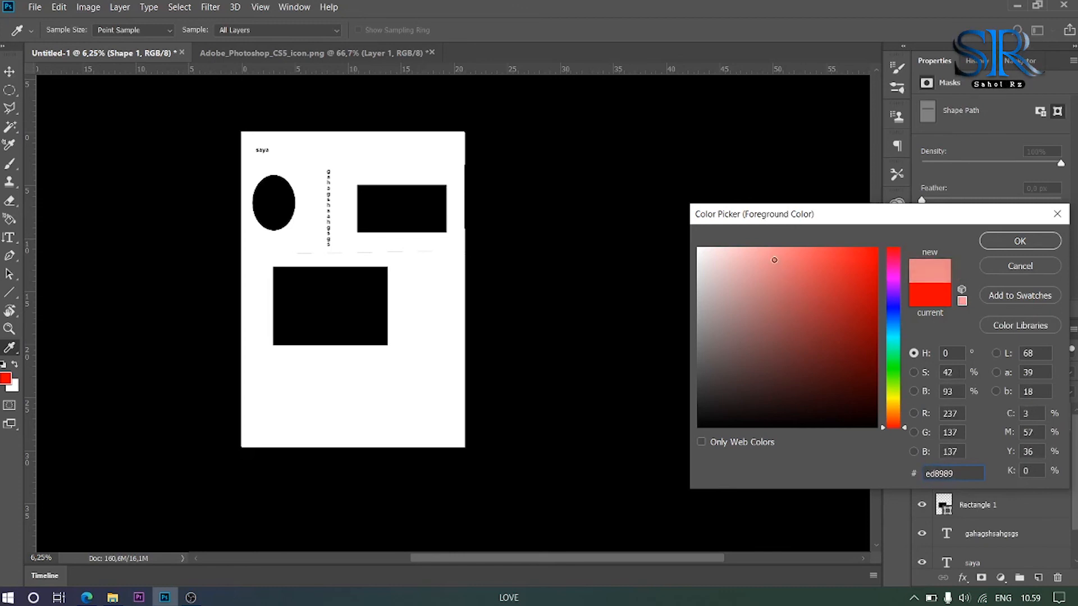
left_click_drag(774, 260, 769, 248)
left_click(1019, 242)
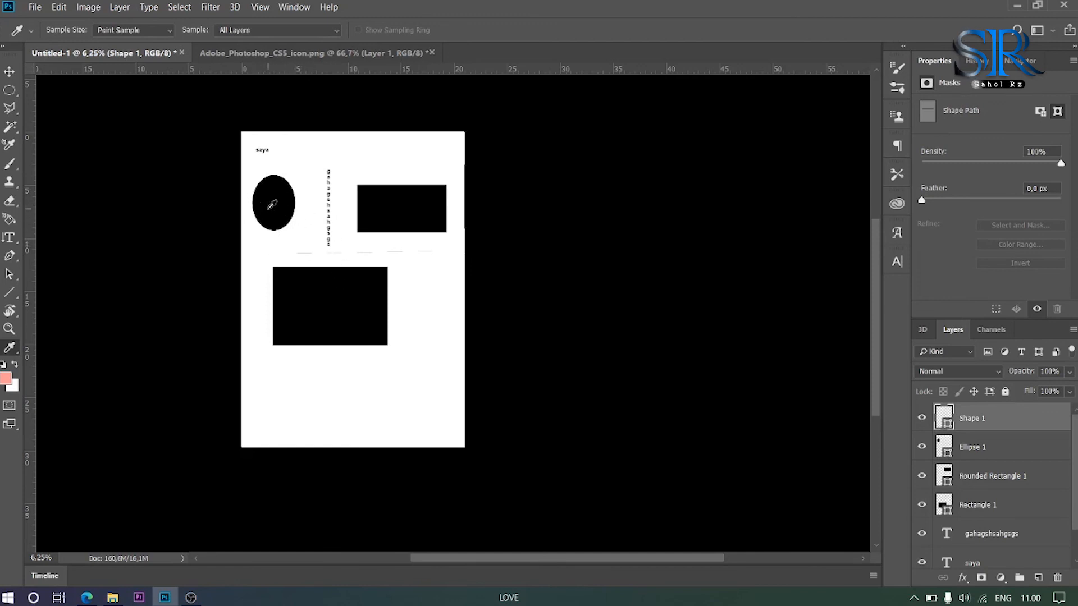
- Sample the foreground color with the Eyedropper tool, first black from the ellipse and finally white from the page background
left_click(274, 200)
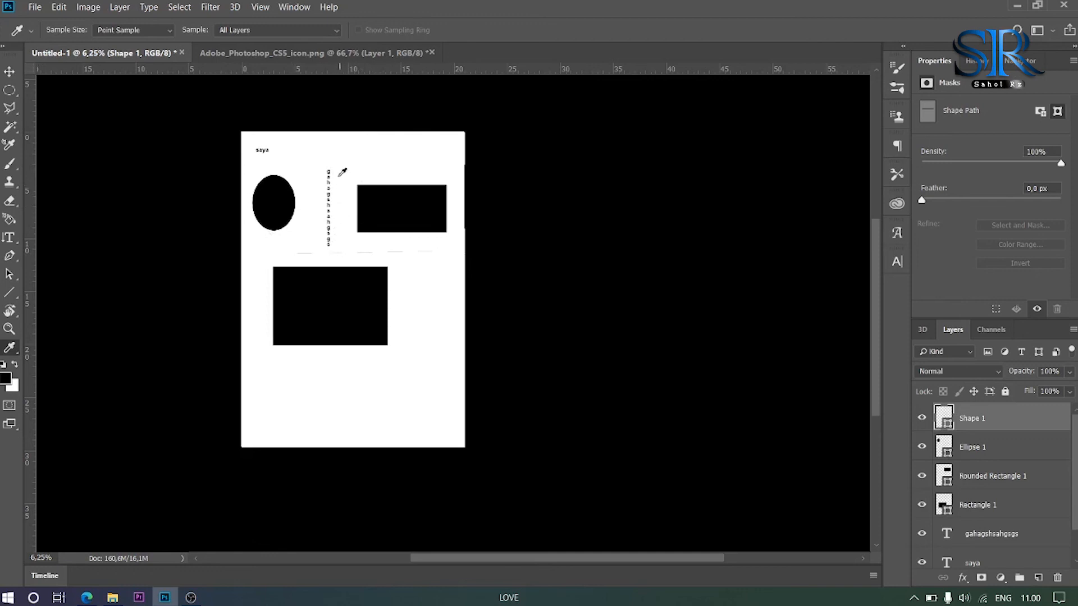
left_click(308, 166)
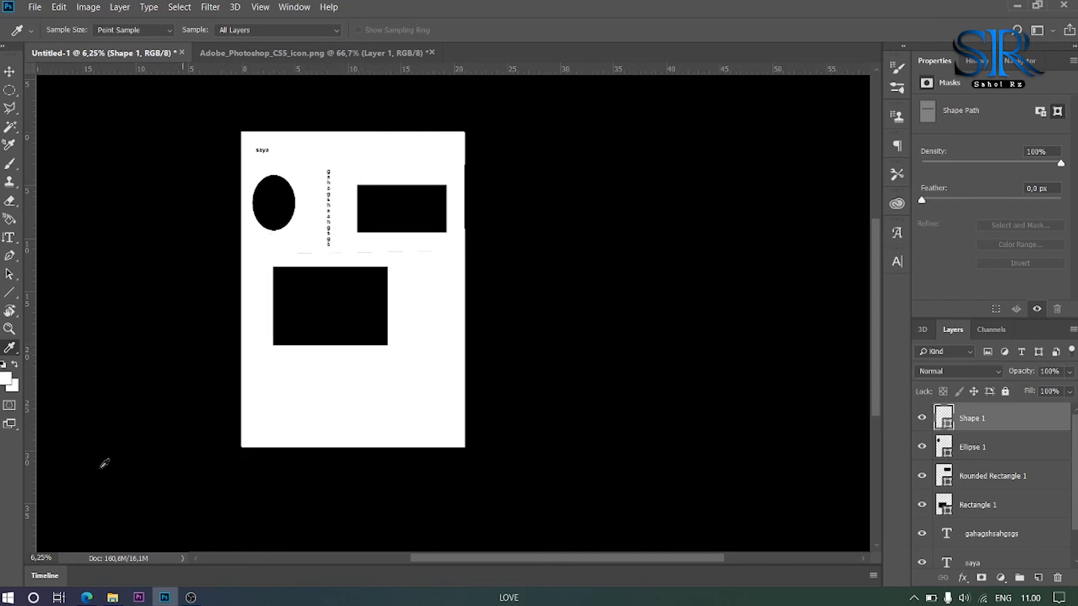